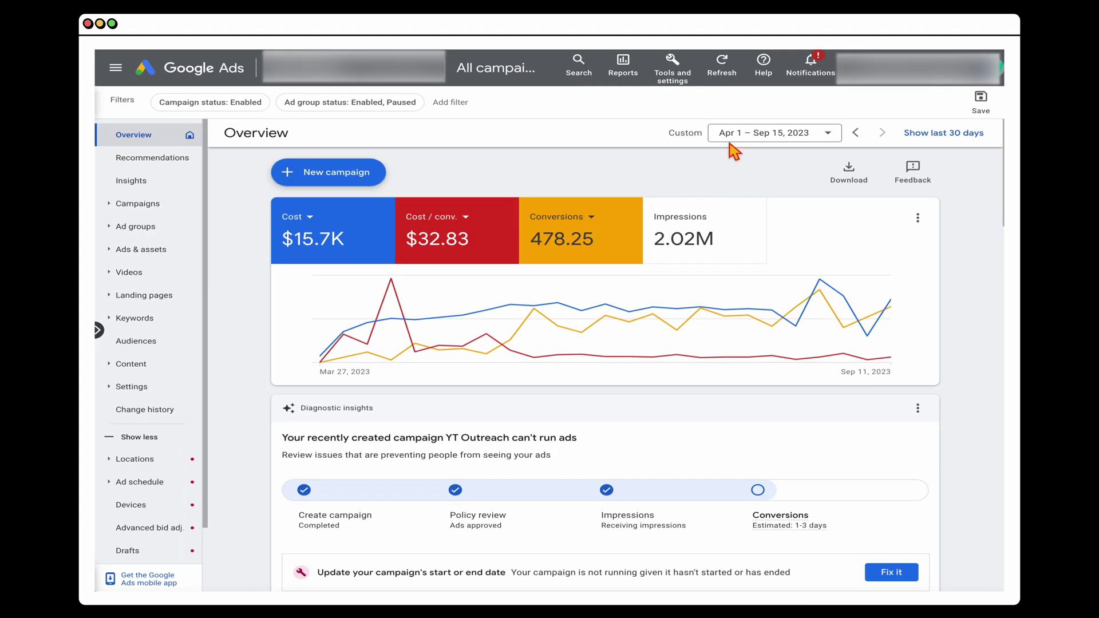
Find and open Keyword Planner by searching 'keyword' in the Google Ads page search
left_click(694, 85)
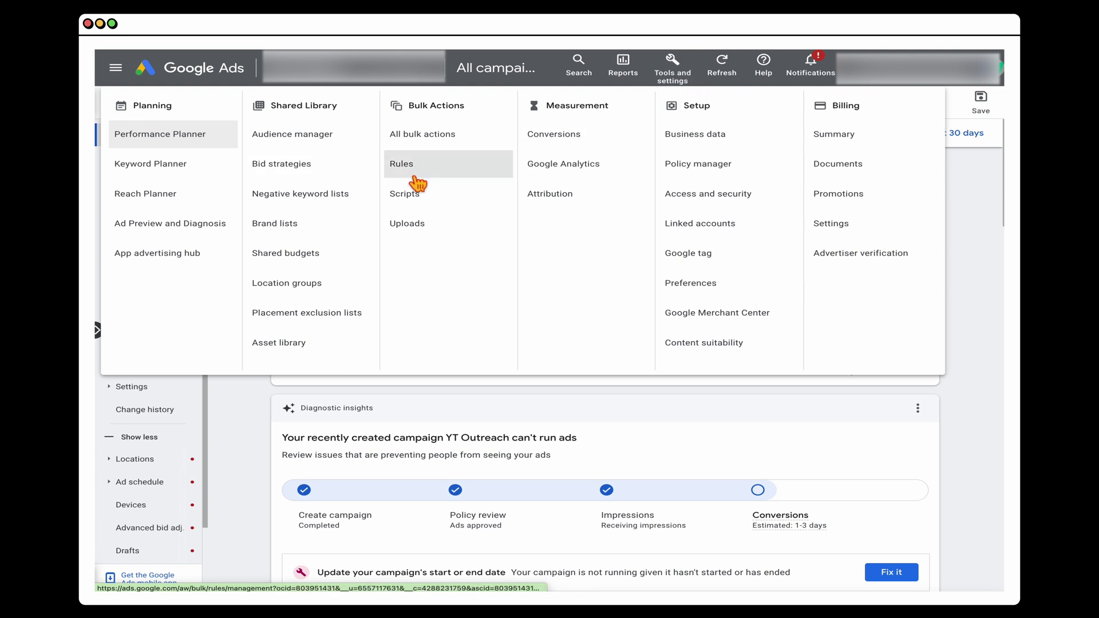
left_click(197, 172)
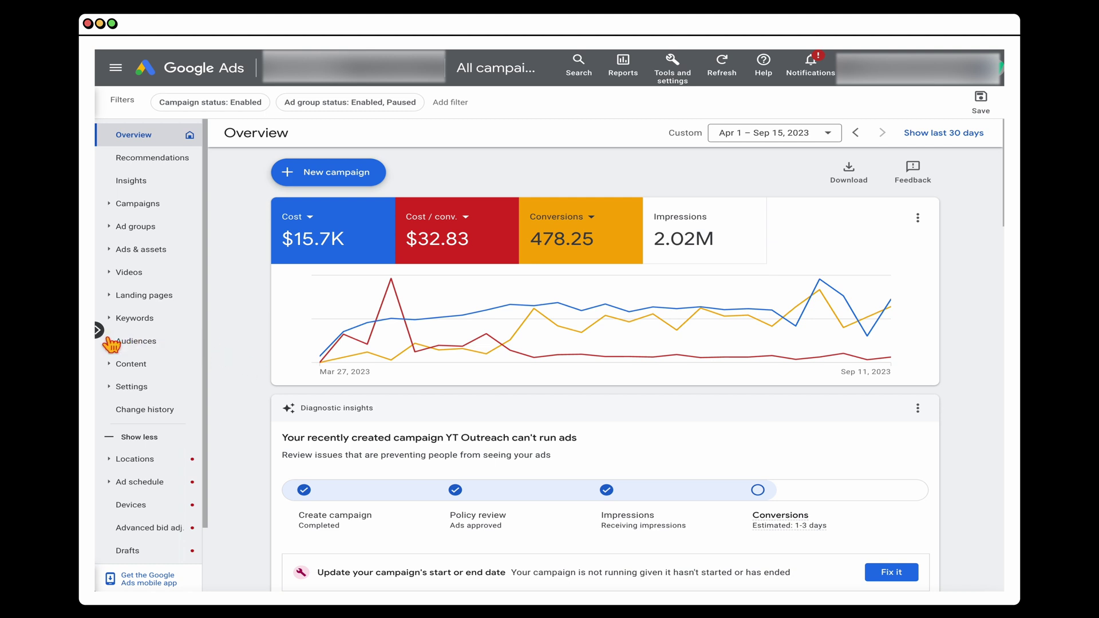
left_click(99, 331)
left_click(672, 66)
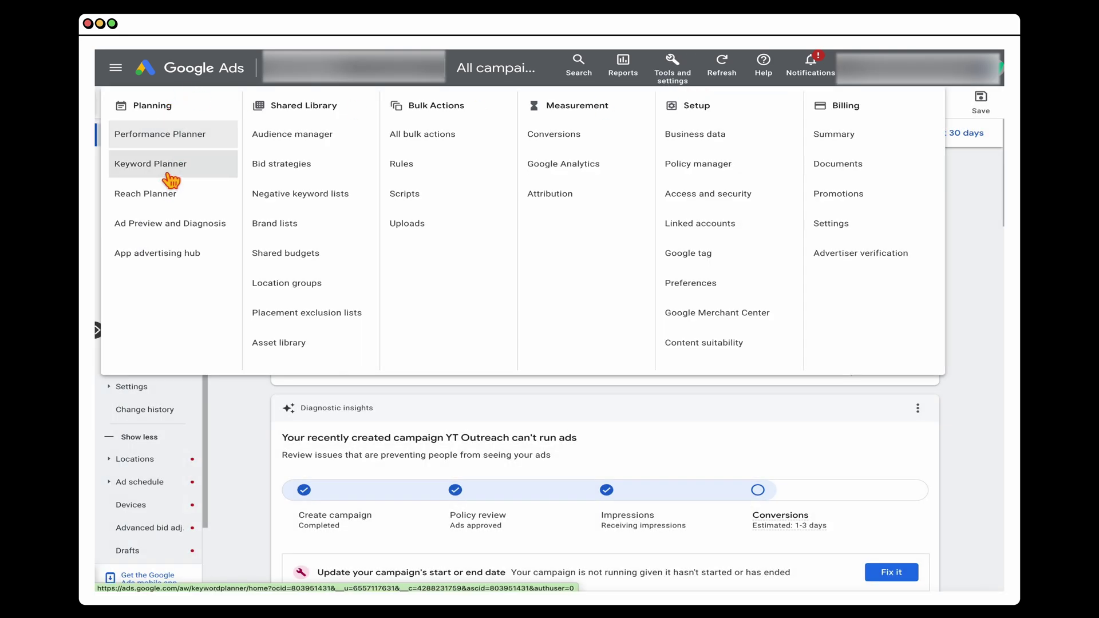
left_click(245, 388)
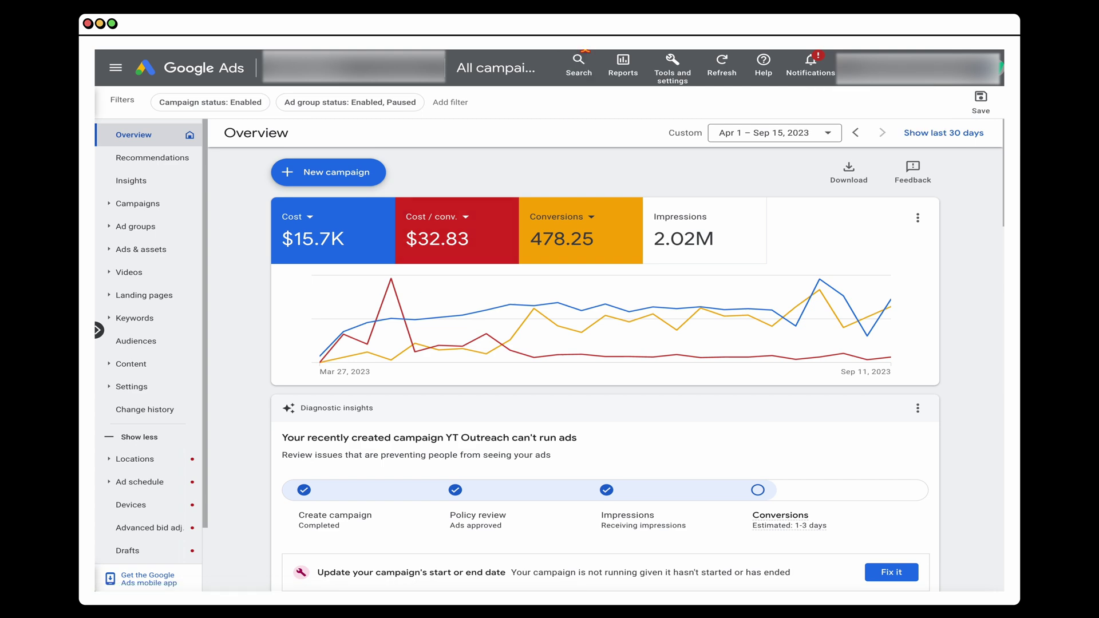
left_click(580, 64)
type("keyword")
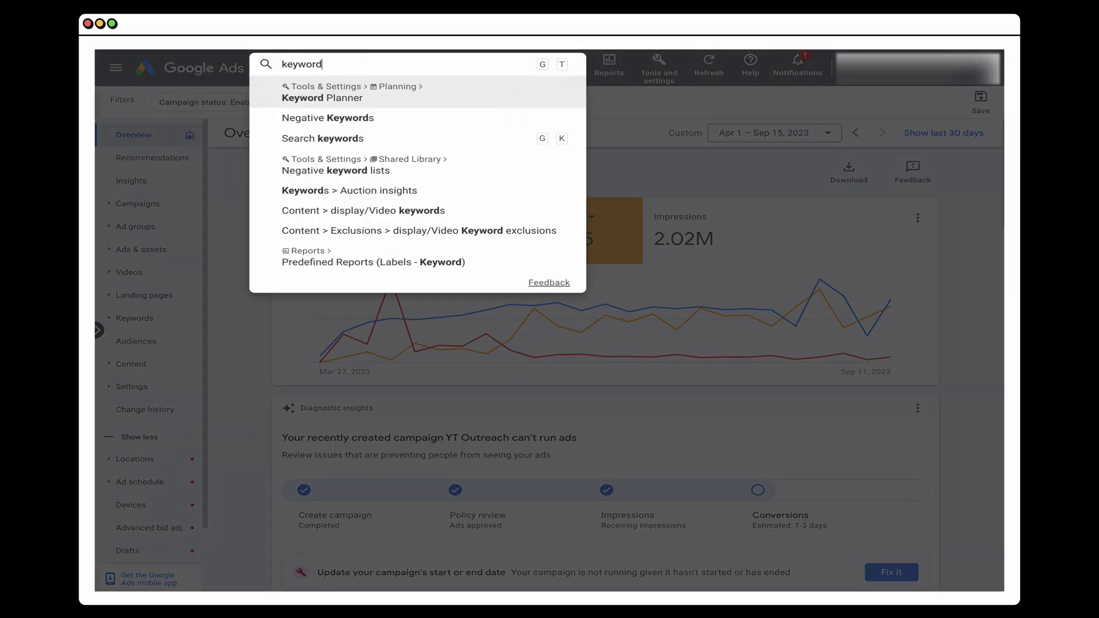
left_click(376, 109)
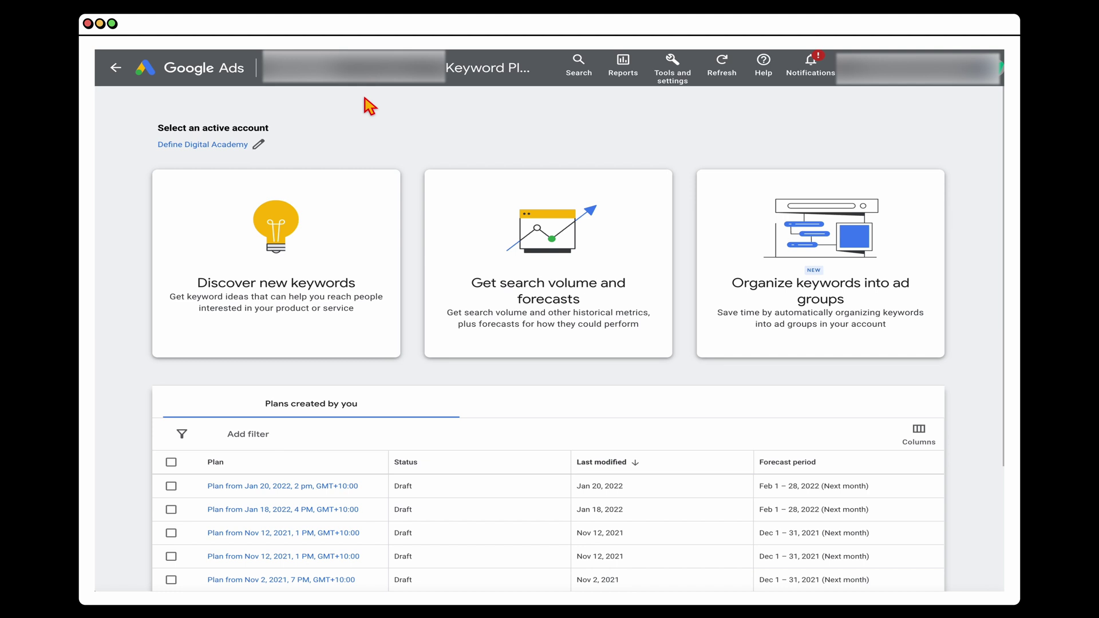
left_click(339, 259)
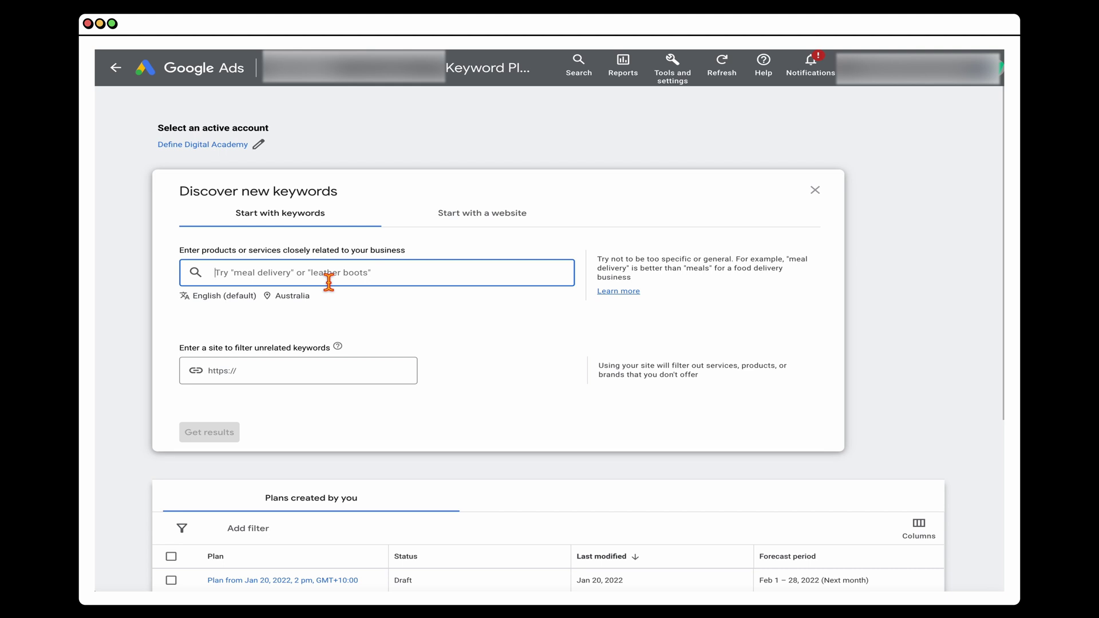
left_click(298, 371)
type("www.myvillasinbali.com")
left_click(377, 273)
type("1 bedroom seminyak villas,2 bedroom seminyak villas,luxury bali holiday villas,seminyak private pool villas,seminyak holiday villa accommodation,book a")
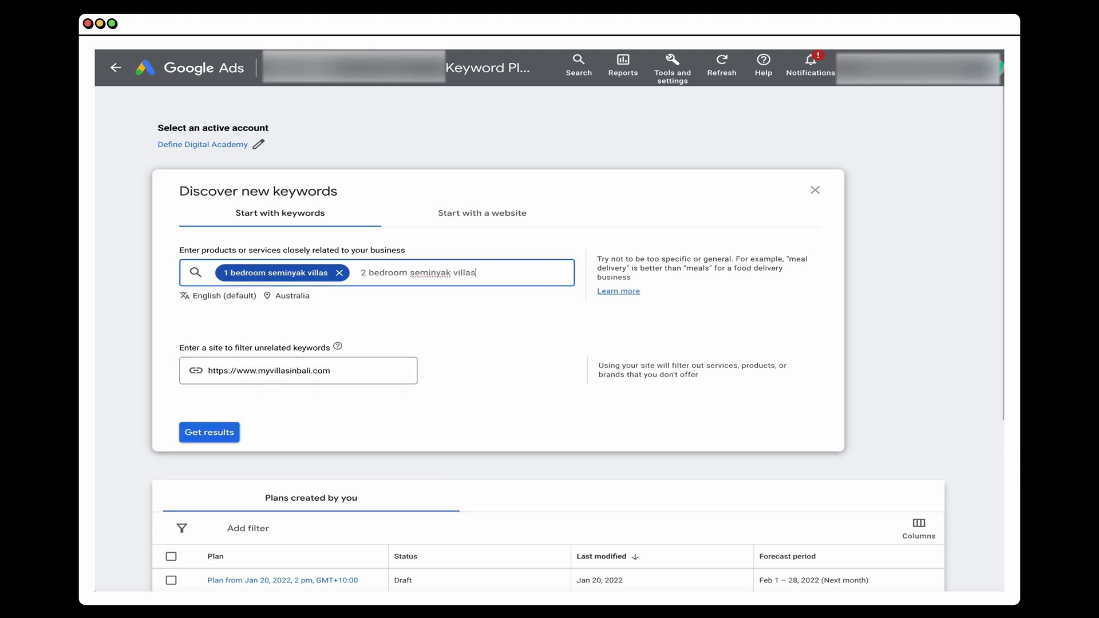
type(" 1 bedroom seminyak villas,book a 2 bedroom seminyak villas,")
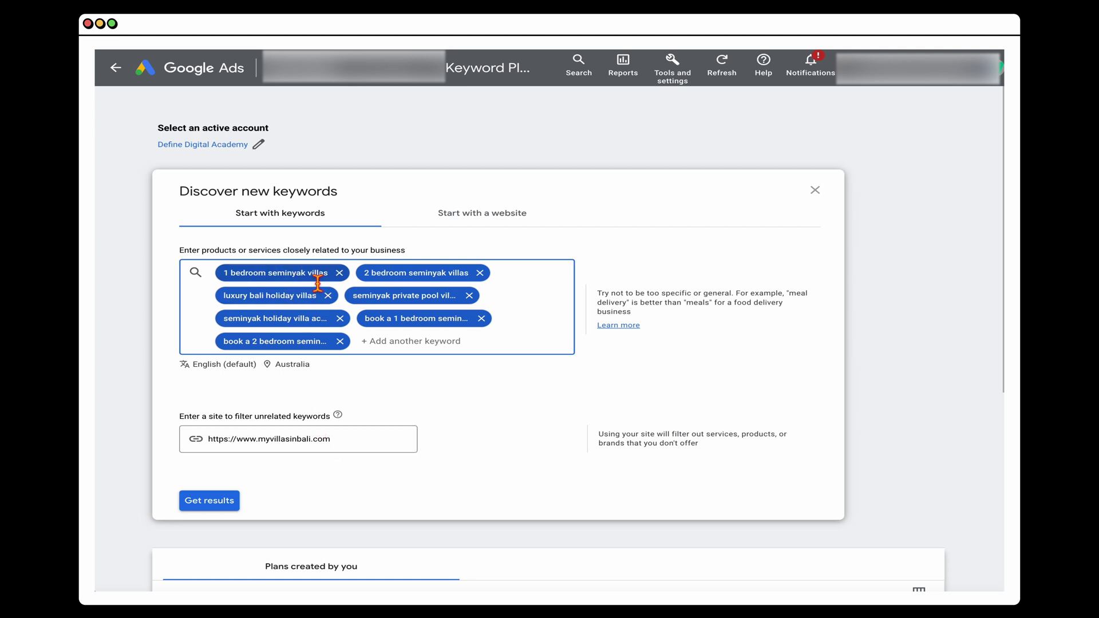
left_click(226, 514)
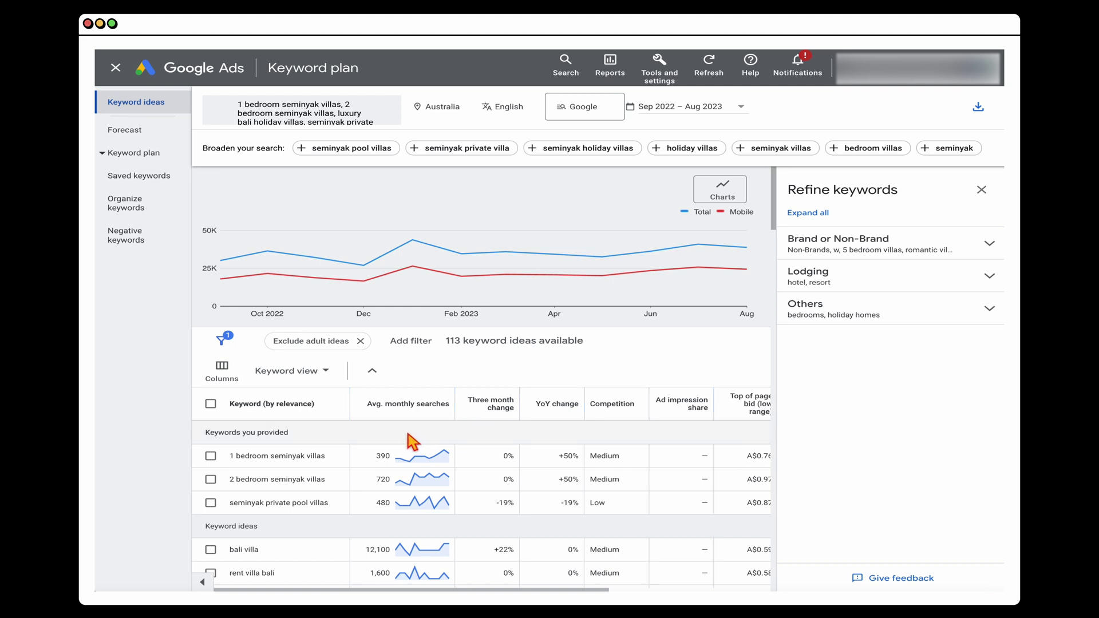
left_click_drag(288, 433, 225, 438)
scroll(294, 483, "down", 4)
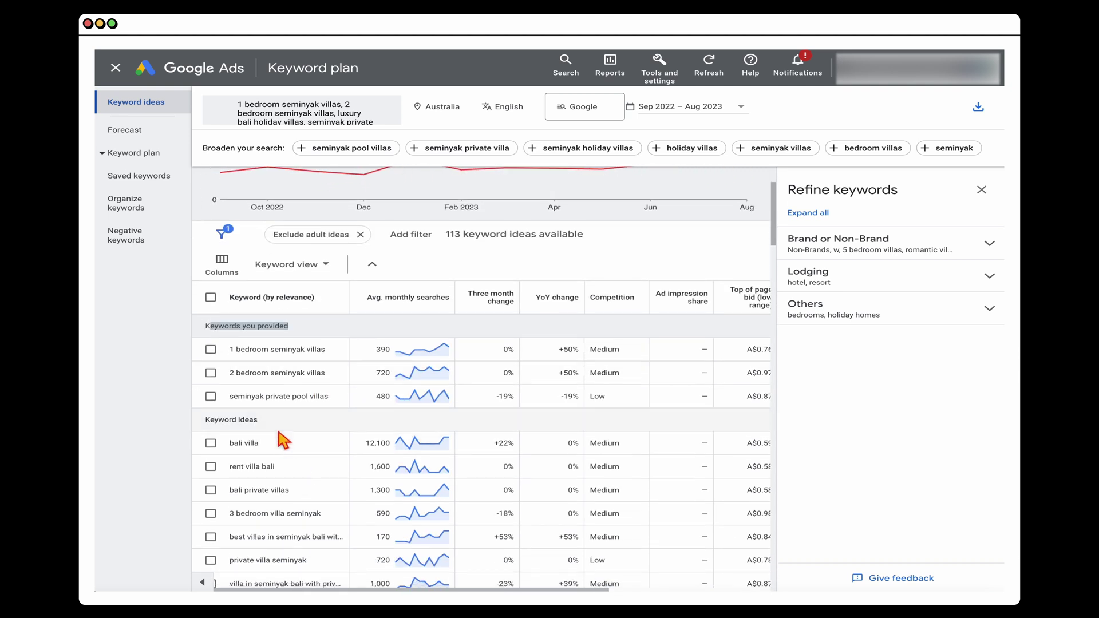
scroll(295, 458, "down", 2)
scroll(294, 456, "up", 6)
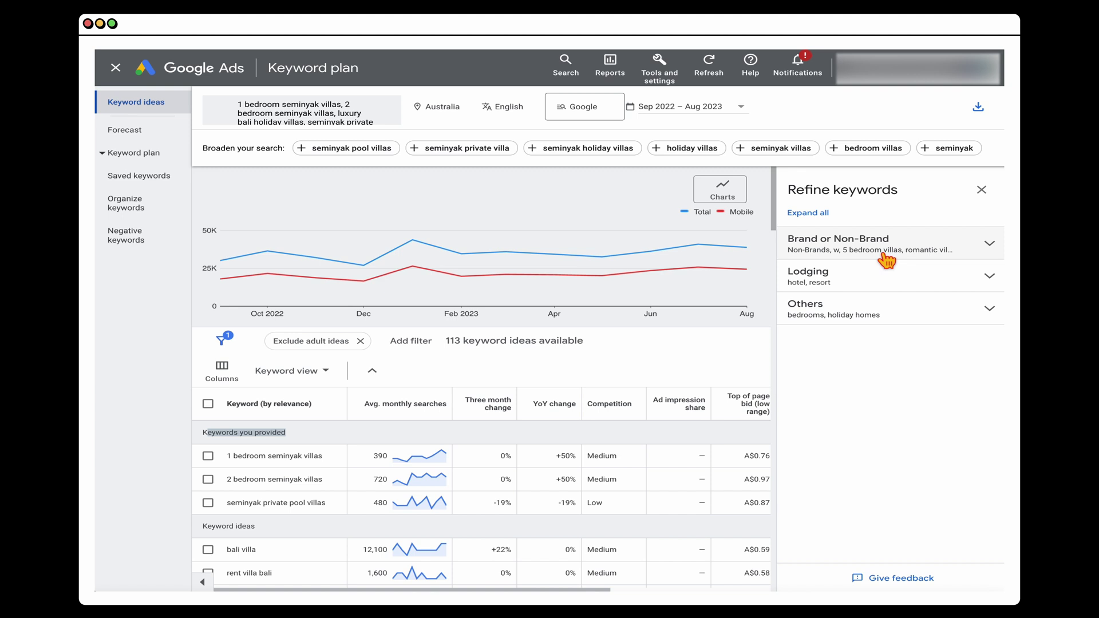
Exclude resort, holiday homes, w and 5 bedroom villas concepts, leaving 96 of 113 ideas
left_click(922, 261)
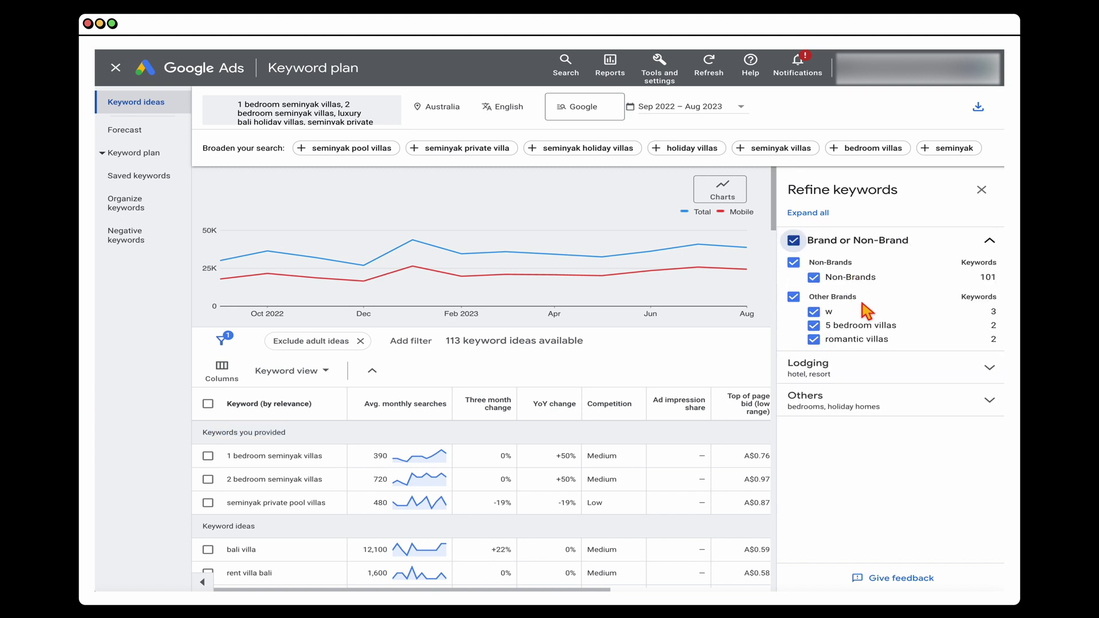
left_click(864, 369)
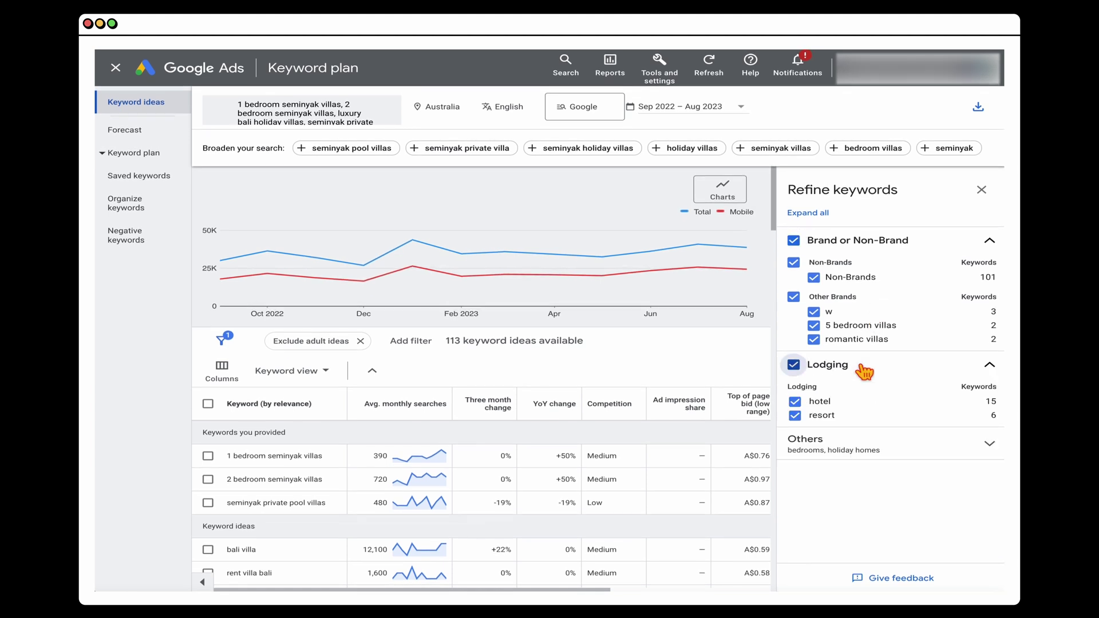
left_click(795, 416)
left_click(878, 451)
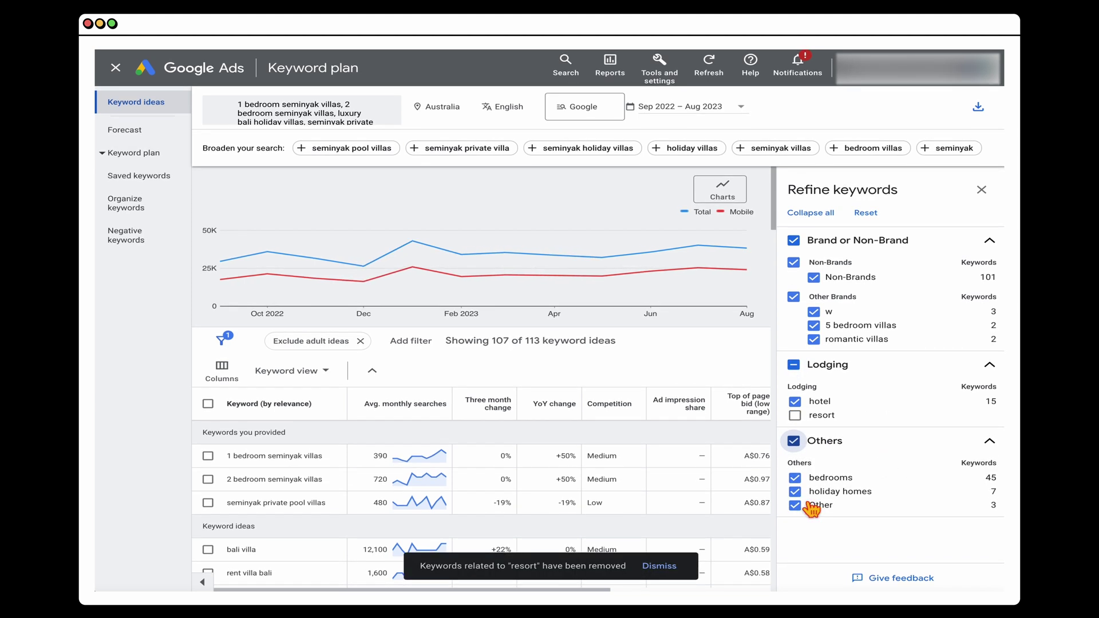
left_click(807, 493)
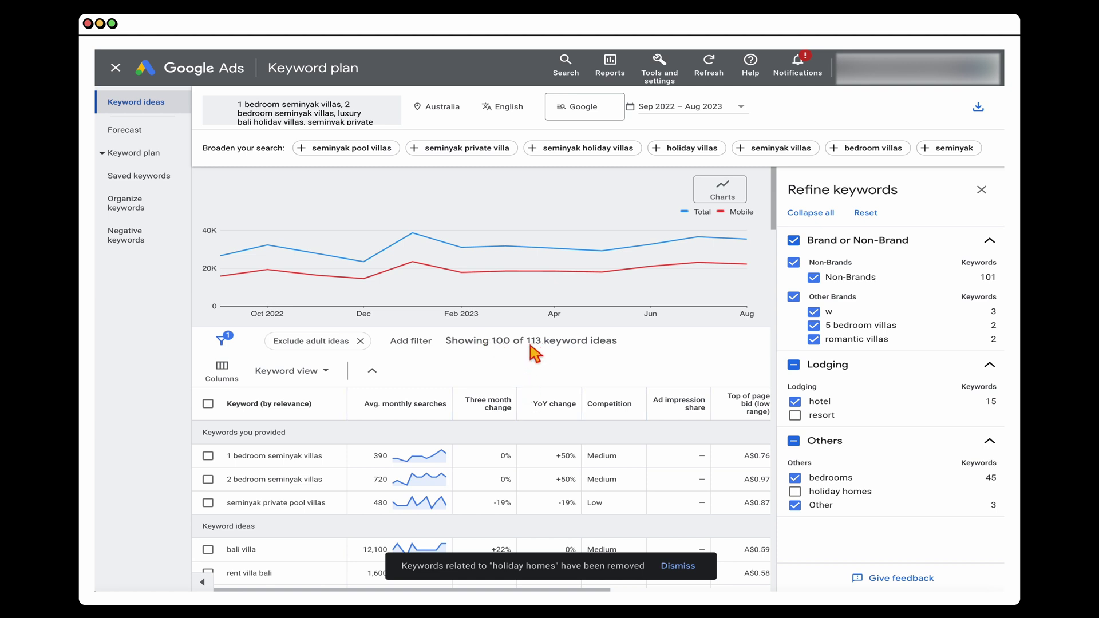
left_click(825, 316)
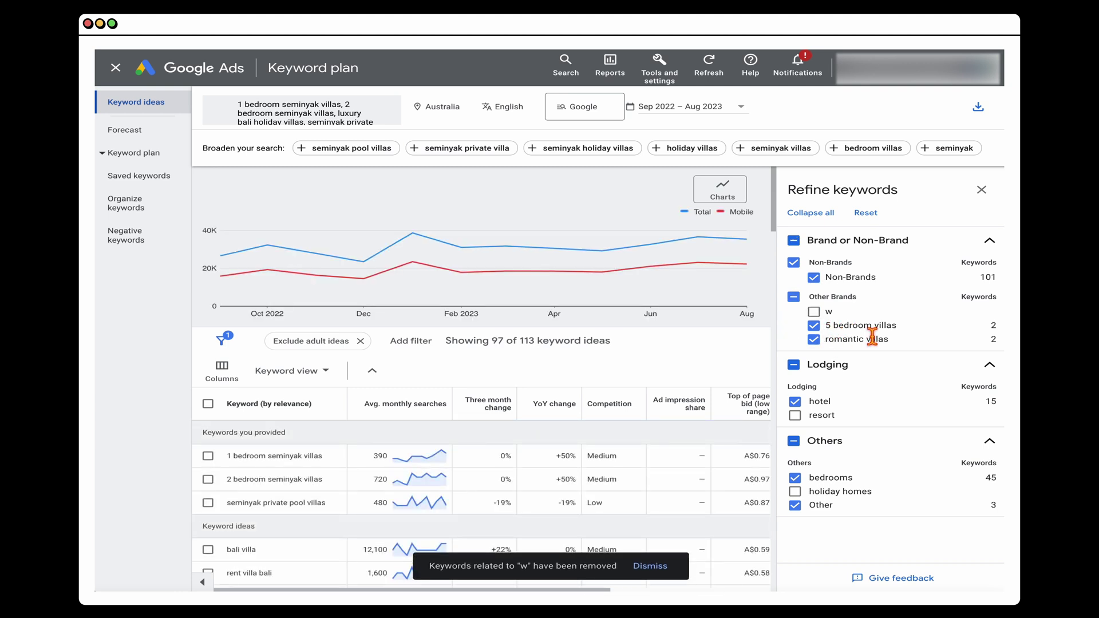
left_click(813, 327)
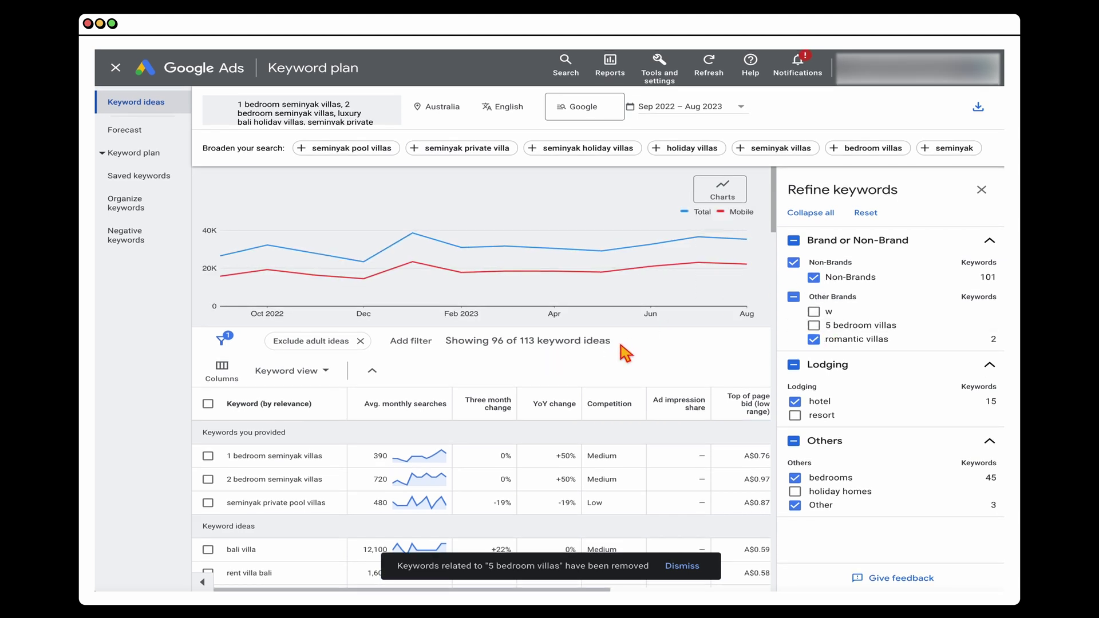
left_click(982, 191)
scroll(606, 429, "down", 1)
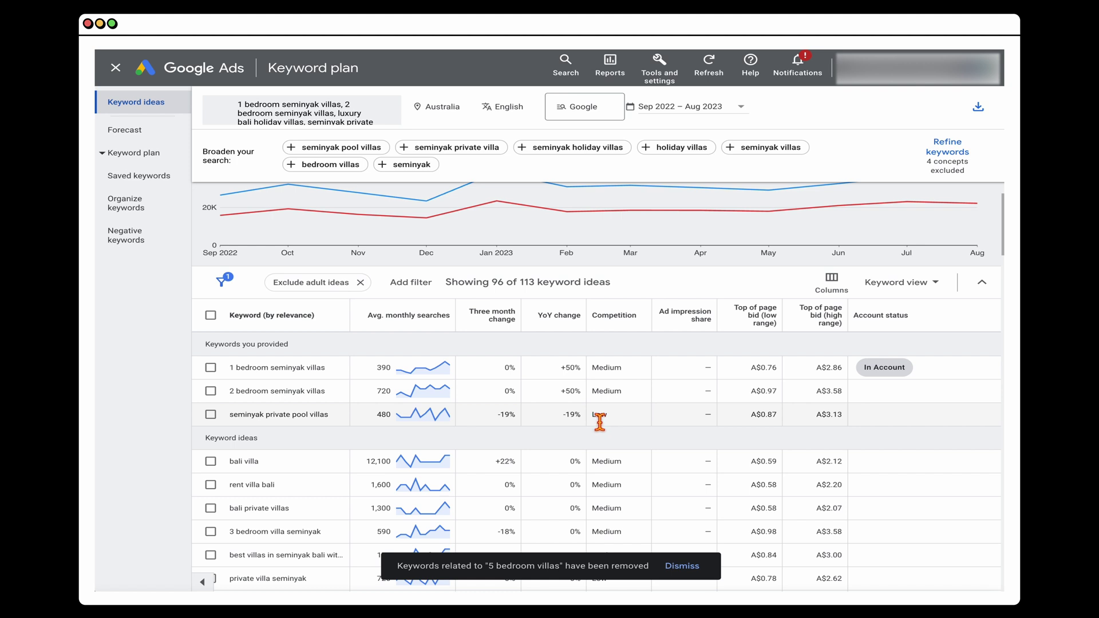
mouse_move(434, 373)
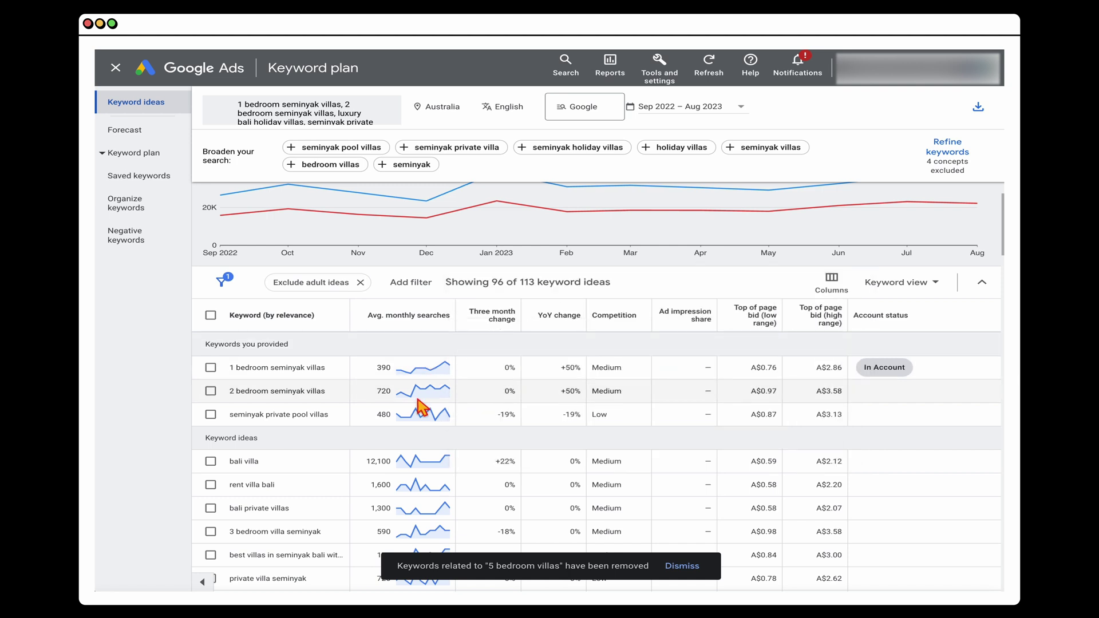
scroll(422, 424, "down", 1)
scroll(422, 441, "down", 1)
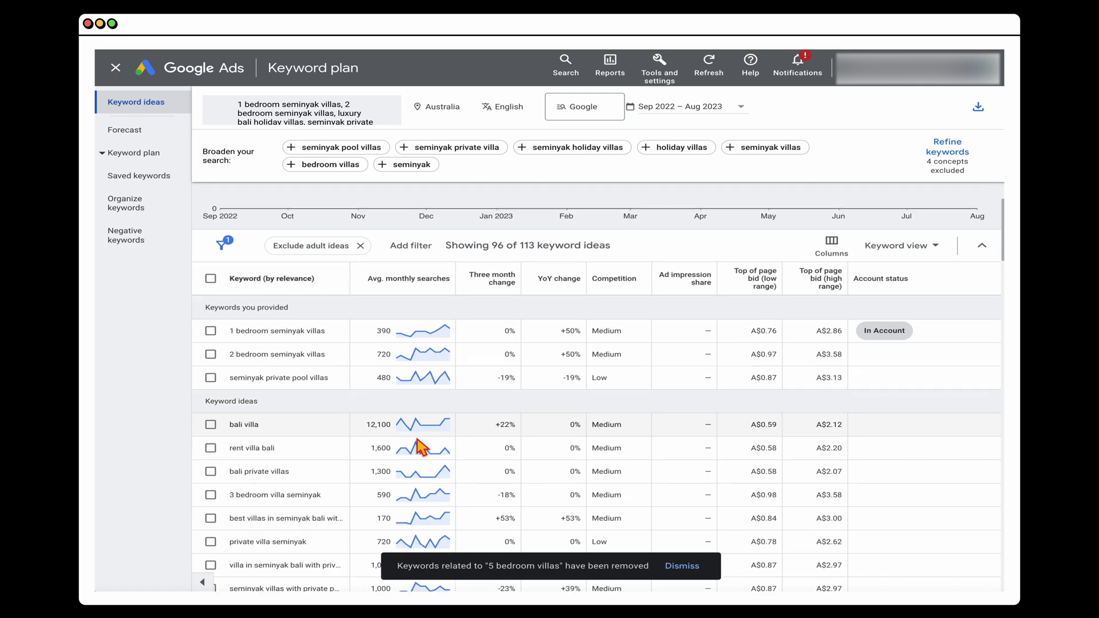
scroll(421, 446, "down", 1)
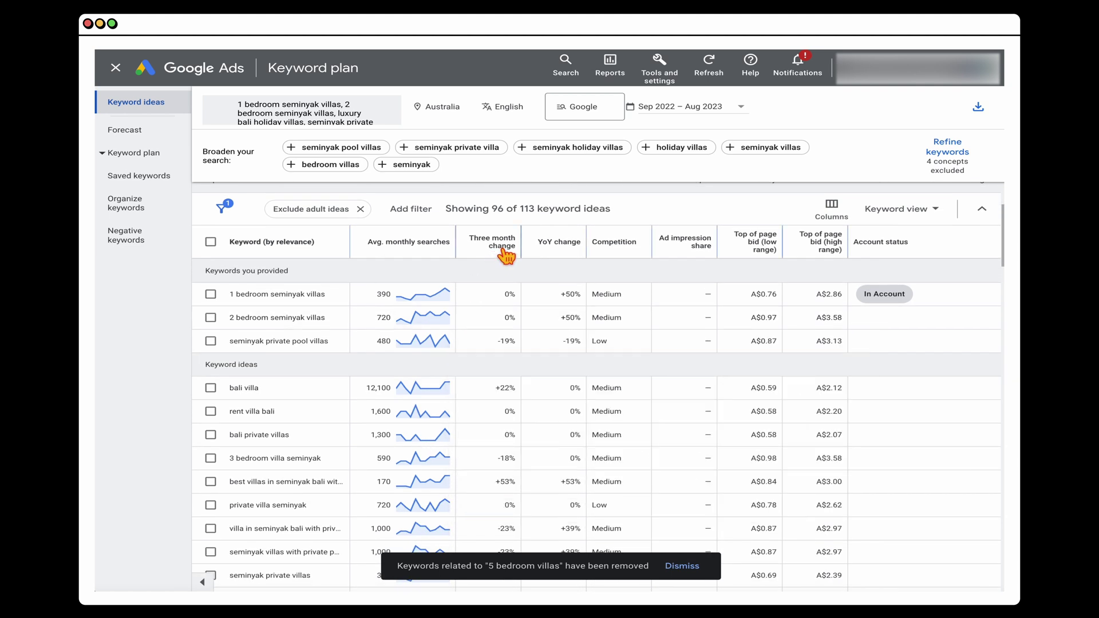
scroll(499, 381, "up", 1)
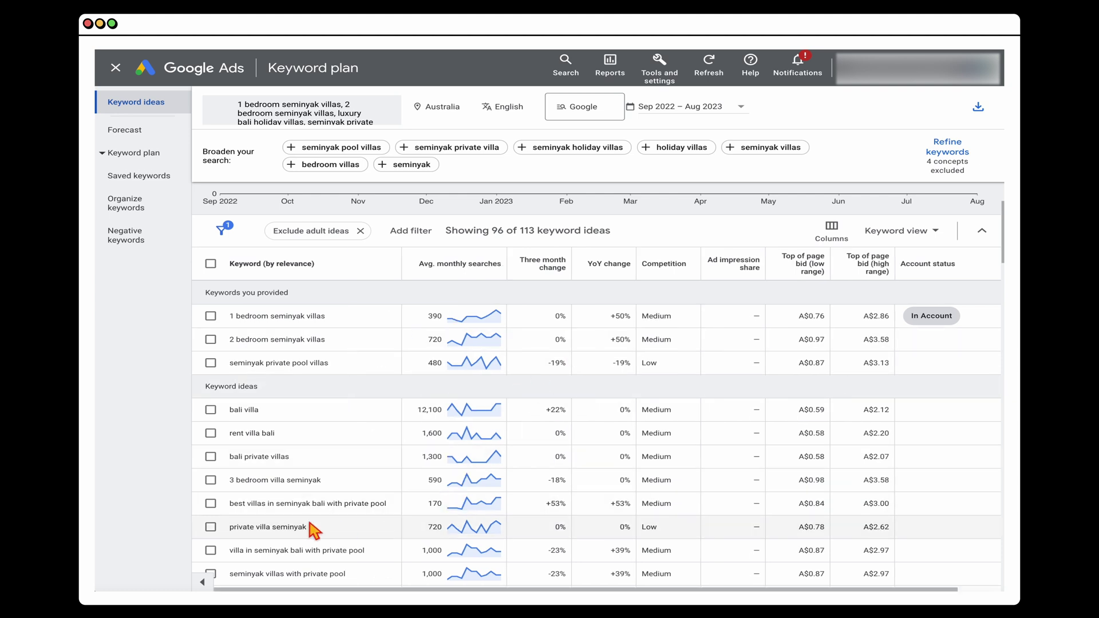
Trial-tick the private-pool and one-bedroom villa ideas, then clear those selections
left_click(213, 511)
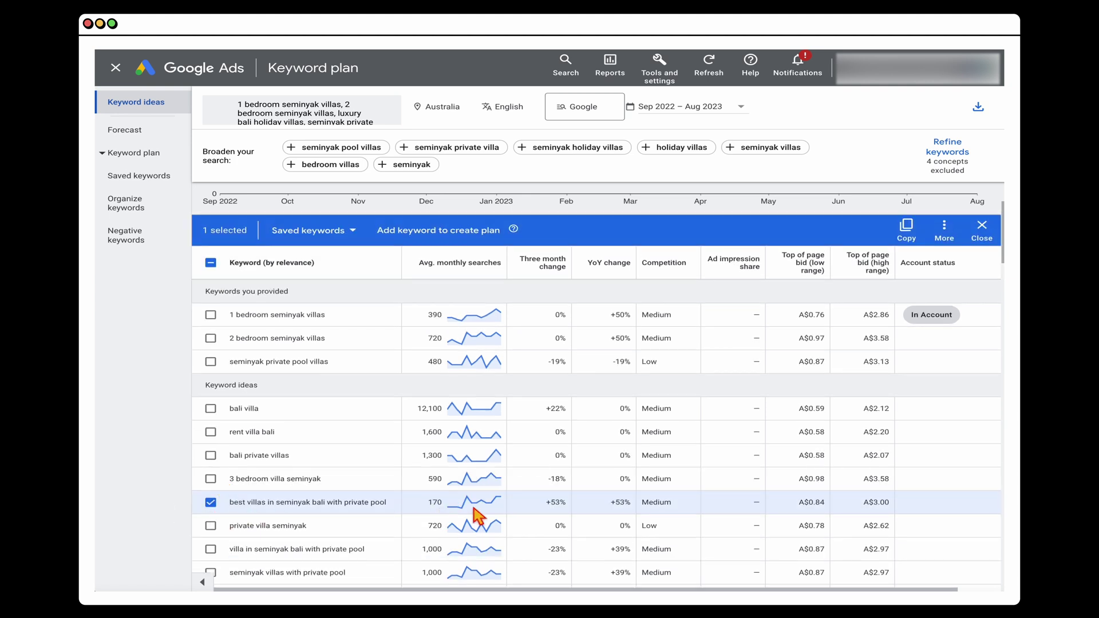
mouse_move(479, 516)
scroll(656, 518, "down", 4)
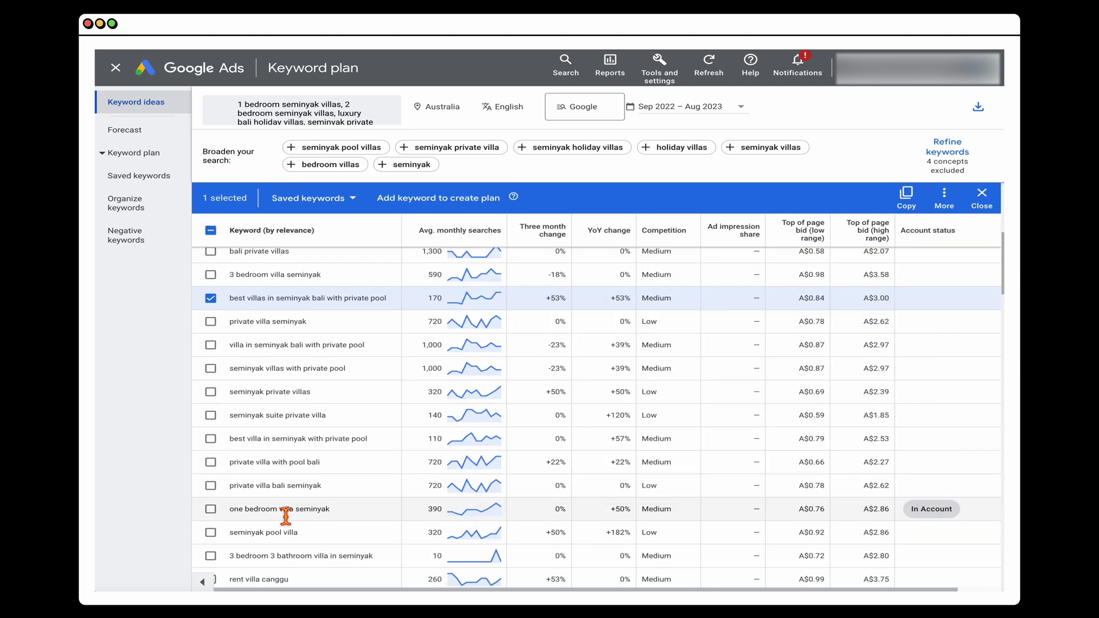
left_click(211, 510)
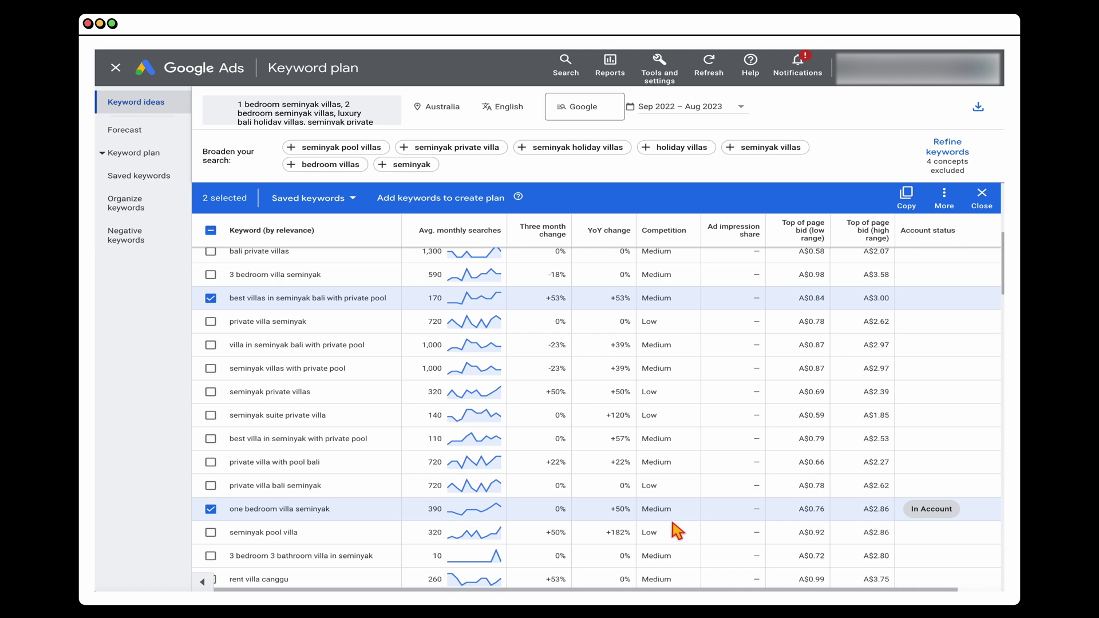
left_click(211, 509)
left_click(210, 299)
Tick the three provided keywords: 1 and 2 bedroom seminyak villas, seminyak private pool villas
scroll(289, 415, "up", 10)
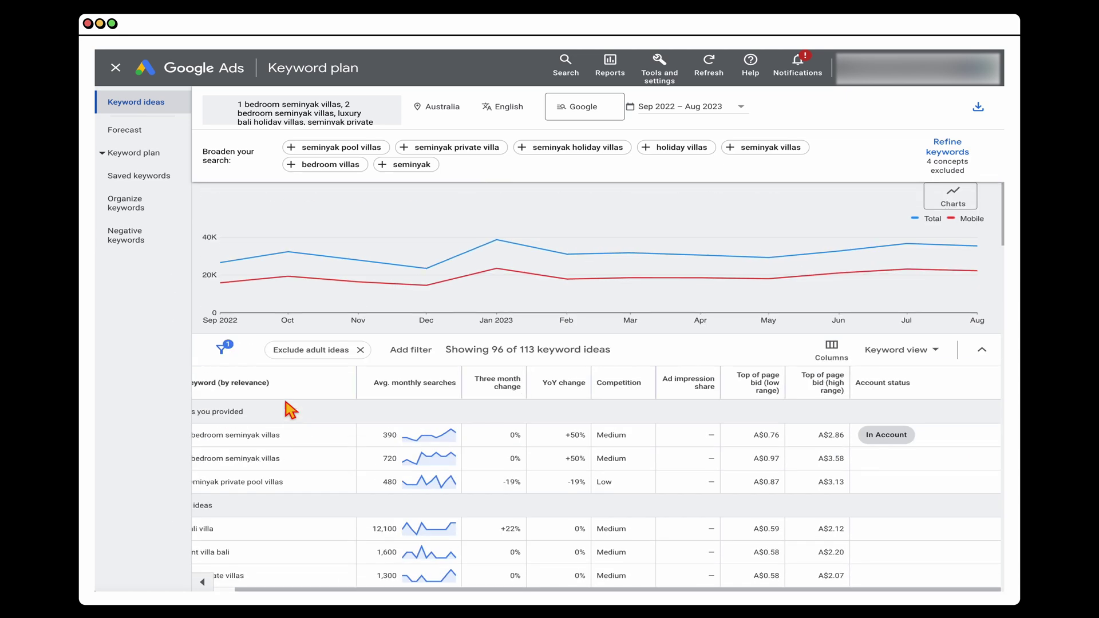
scroll(291, 411, "left", 2)
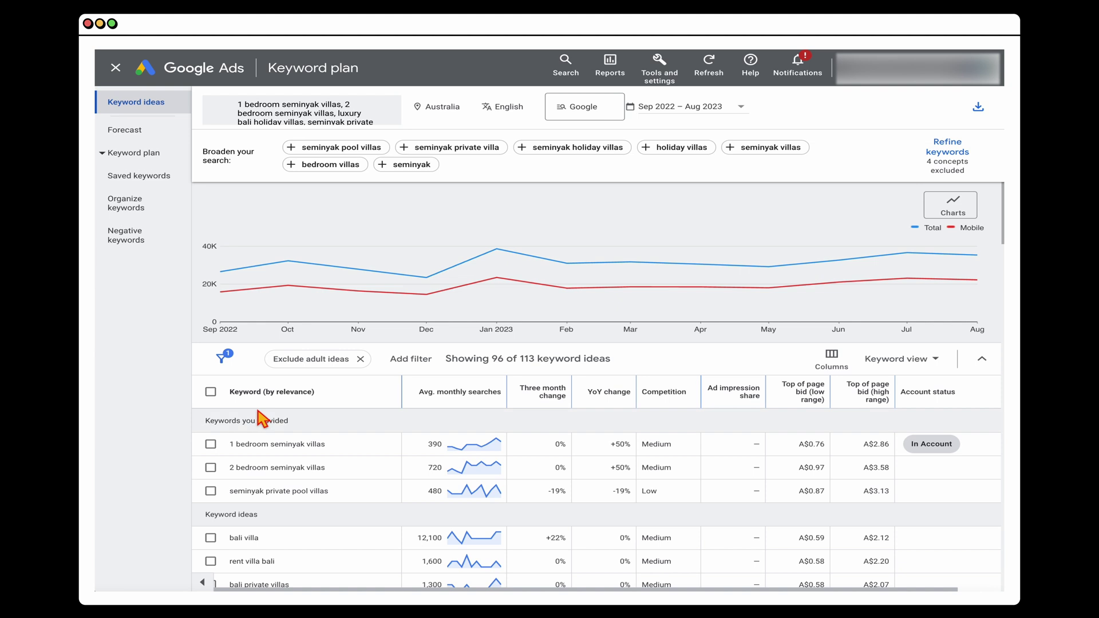
scroll(269, 438, "down", 2)
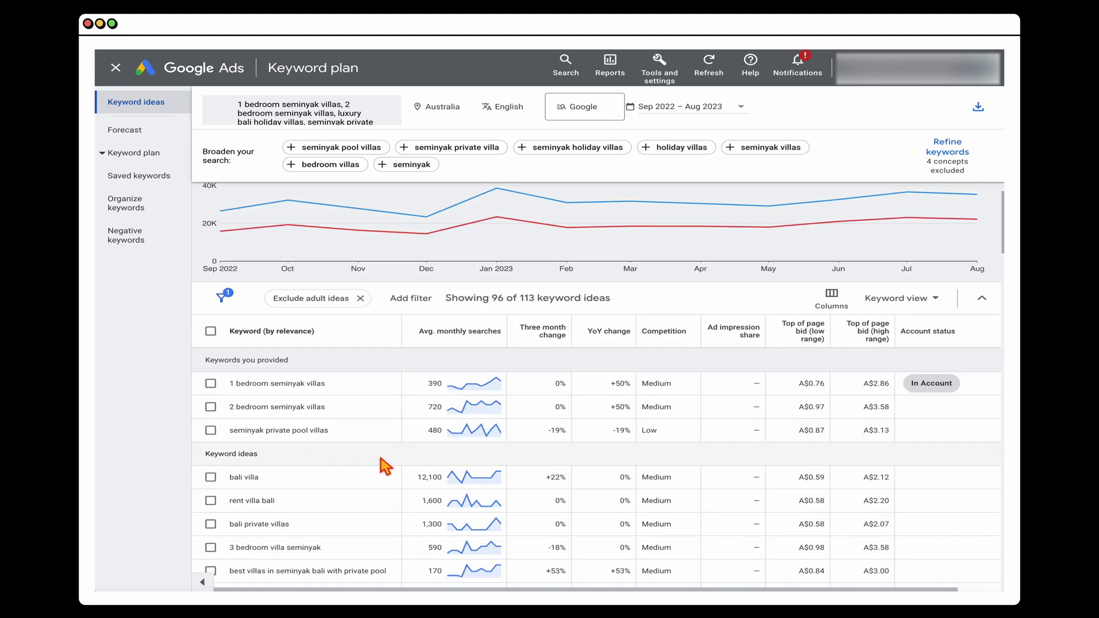
mouse_move(817, 353)
left_click(210, 429, "shift")
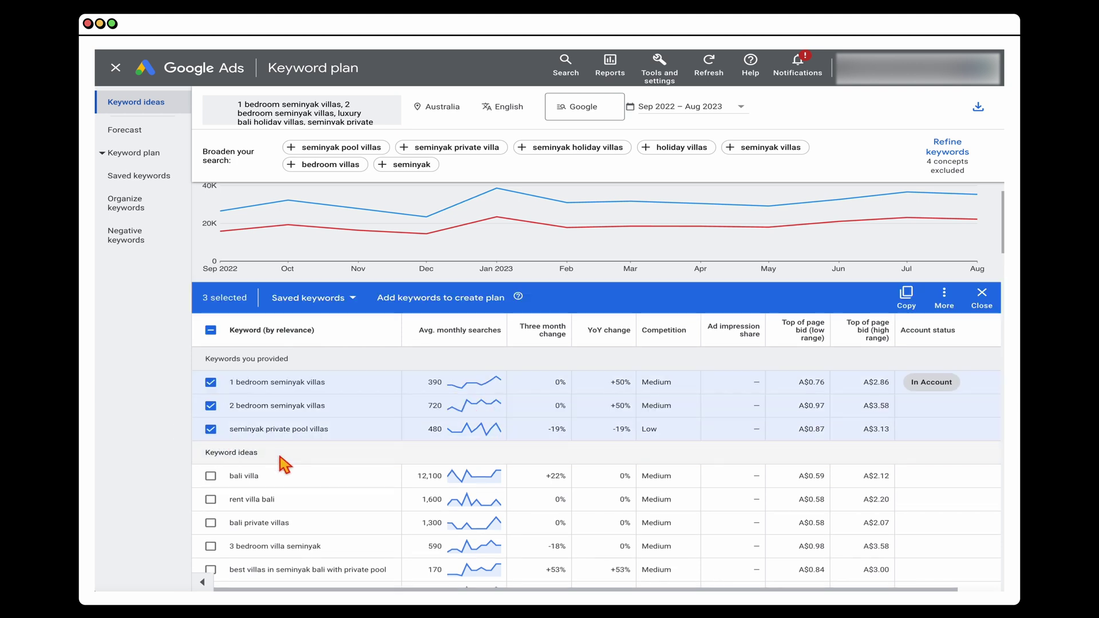
scroll(282, 463, "down", 2)
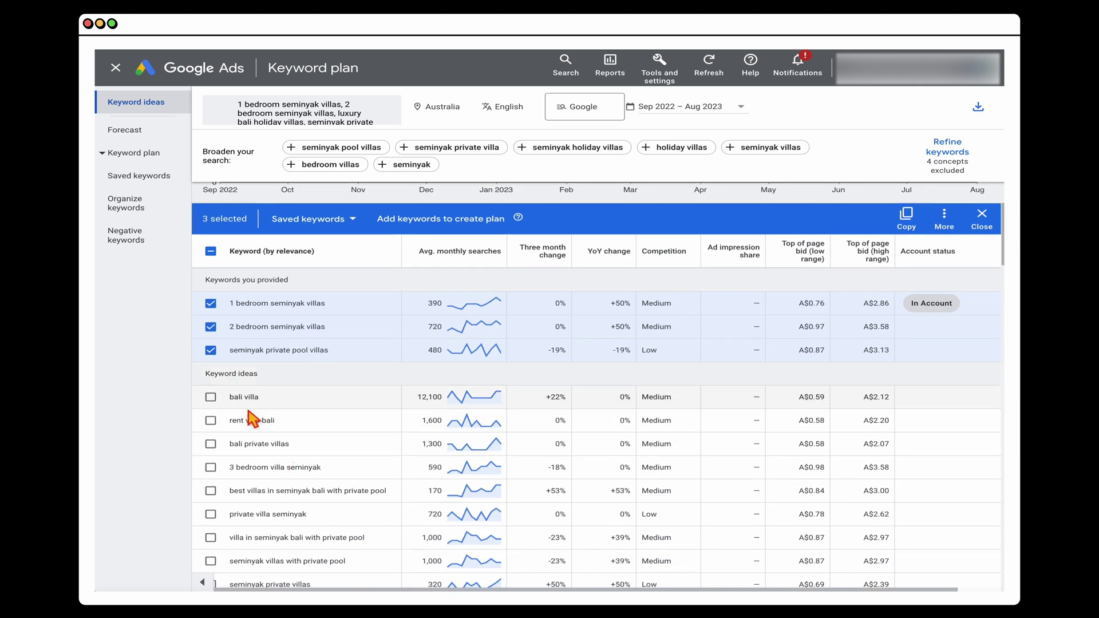
left_click(272, 400)
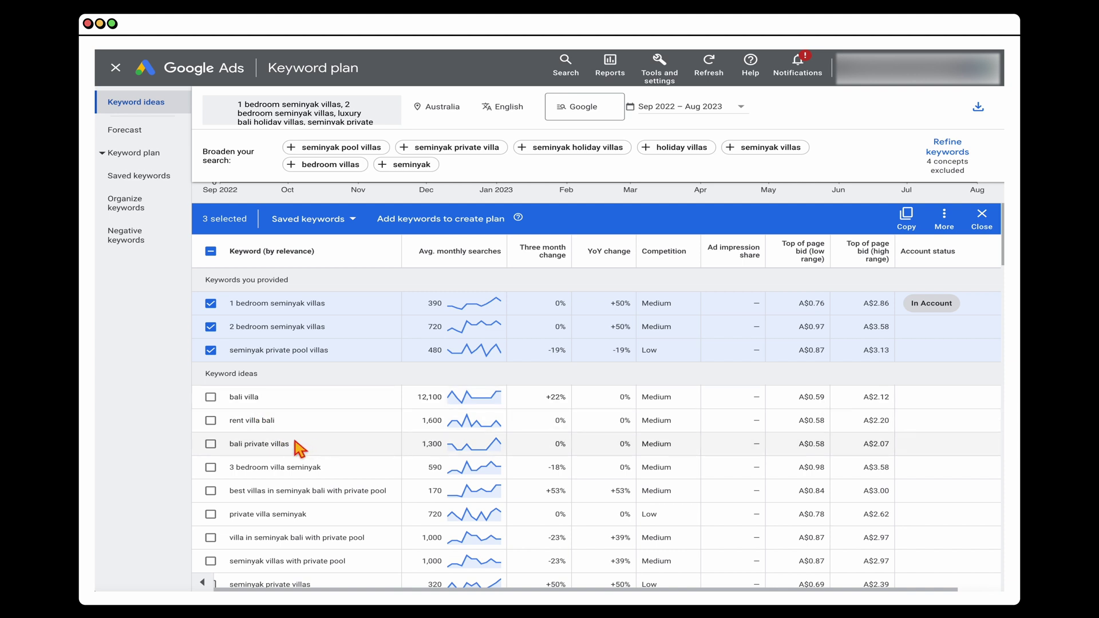
Also tick 'villa in seminyak bali with private pool', 'seminyak villas with private pool' and 'best villas in seminyak bali with private pool'
left_click(211, 538)
left_click(211, 561)
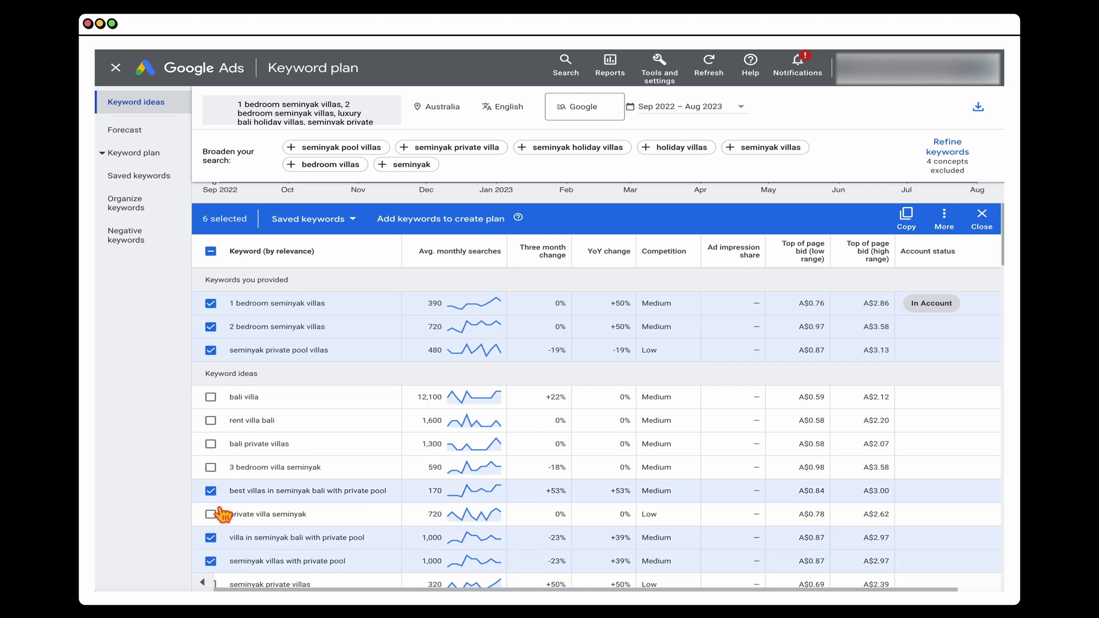
left_click(211, 491)
scroll(217, 504, "down", 2)
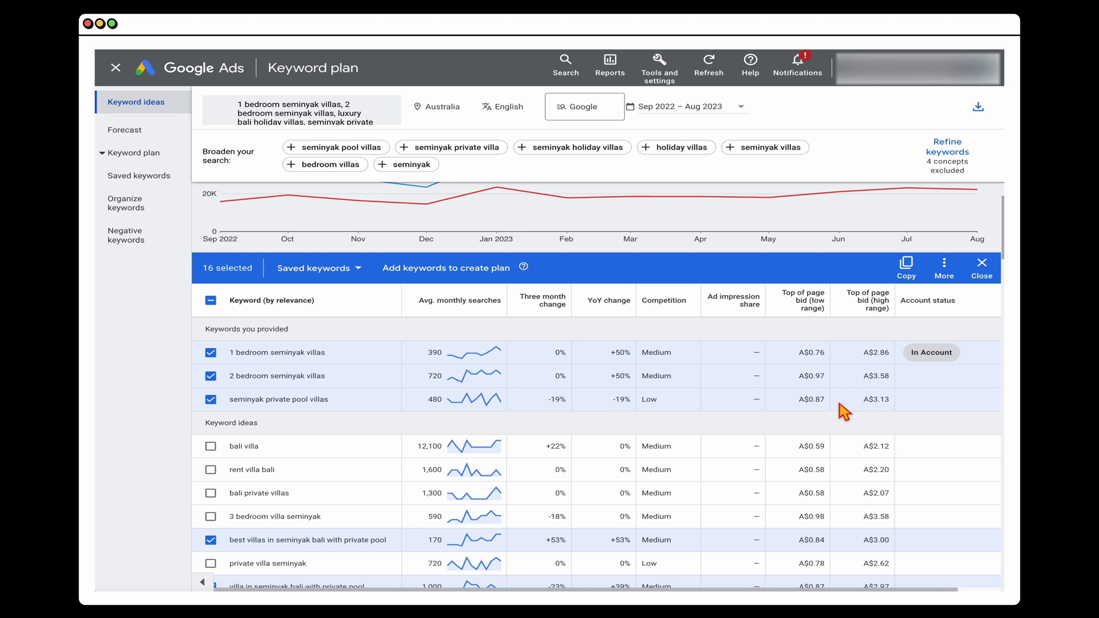
Add the 16 ticked keywords to a new draft plan
left_click(339, 279)
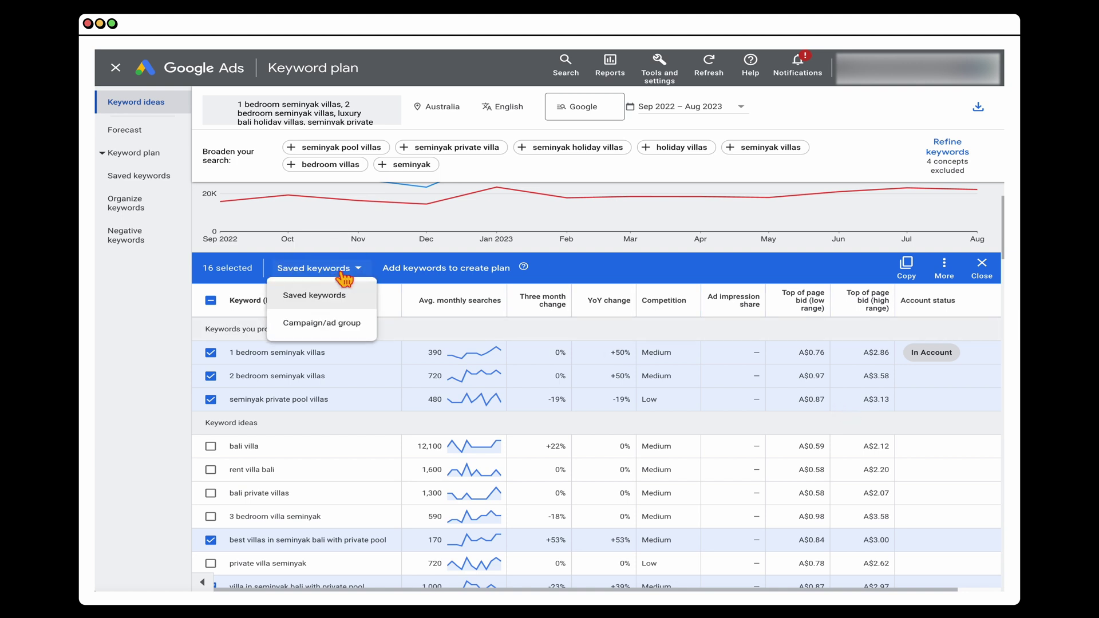
left_click(355, 335)
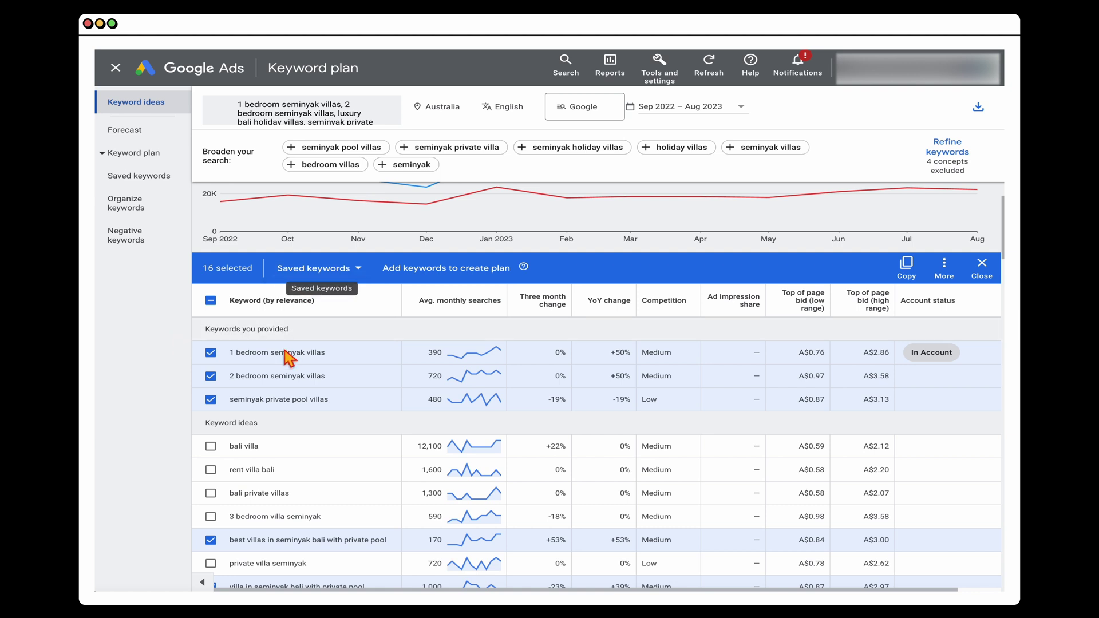
left_click(469, 268)
Export the plan's saved keywords to Google Sheets and open the sheet
left_click(163, 177)
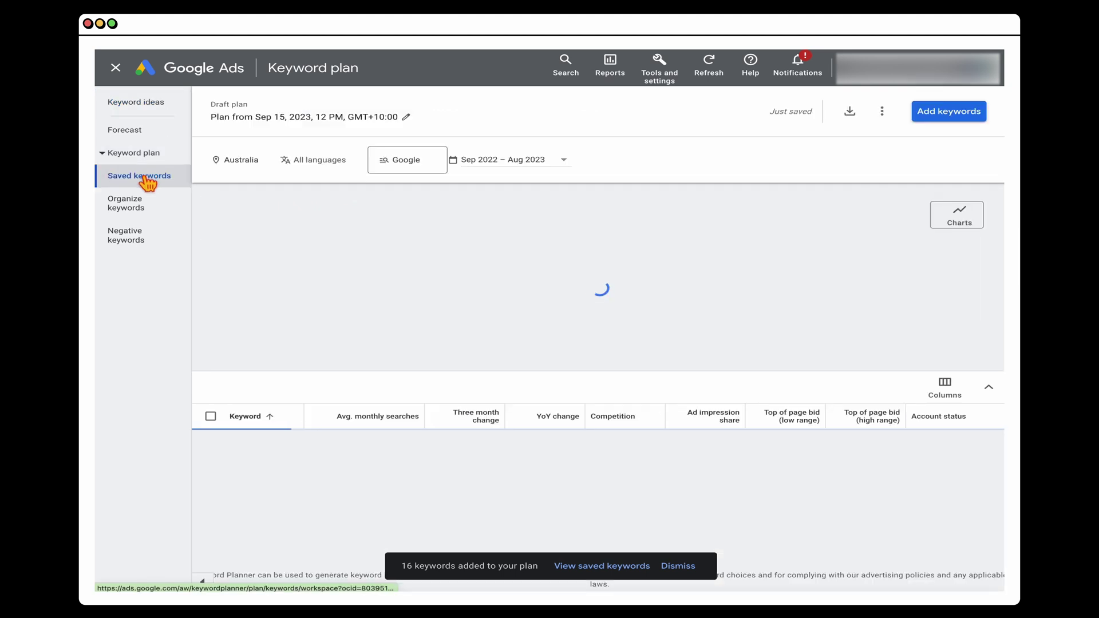
left_click(850, 113)
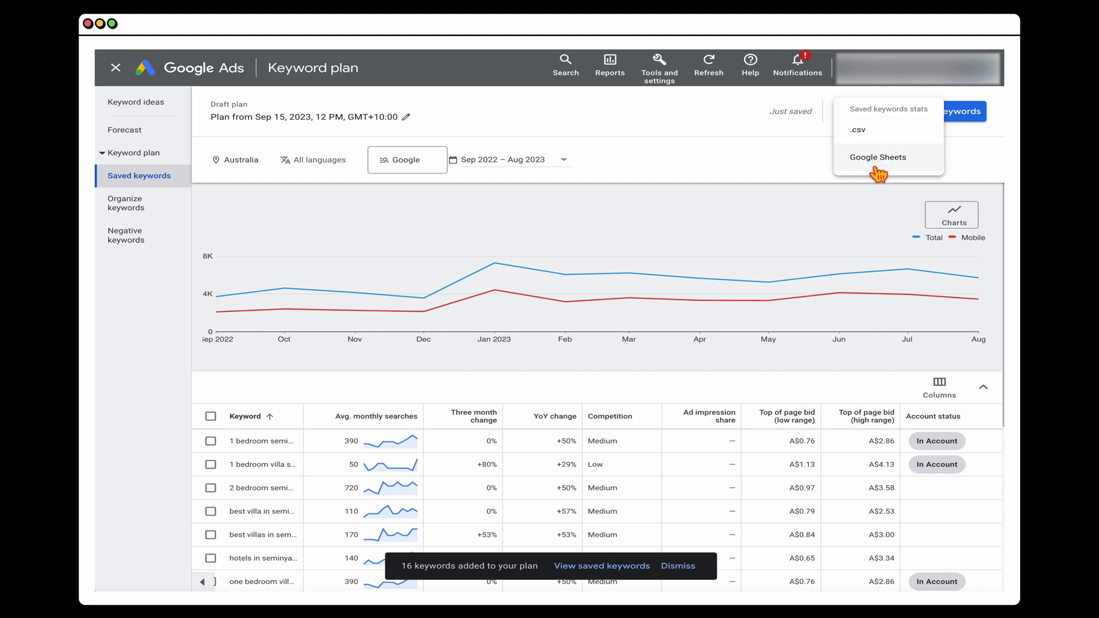
left_click(876, 168)
left_click(607, 570)
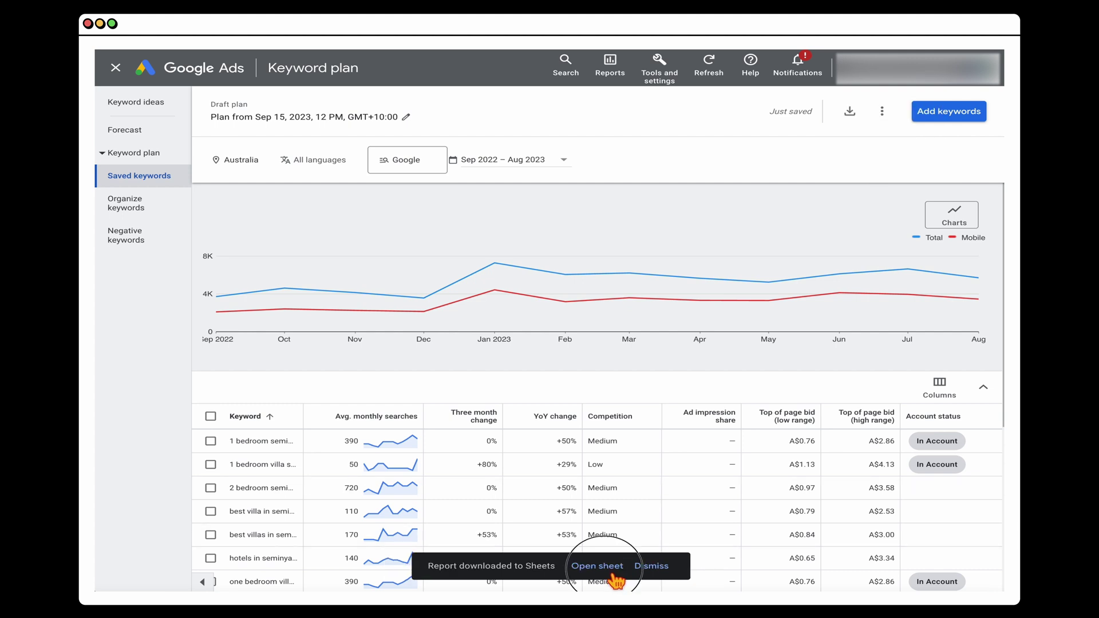
Widen column A and mark the 1 Bedroom (rows 2–6), 2 Bedroom (7–9) and Villa General (10–17) groups
left_click_drag(199, 137, 353, 137)
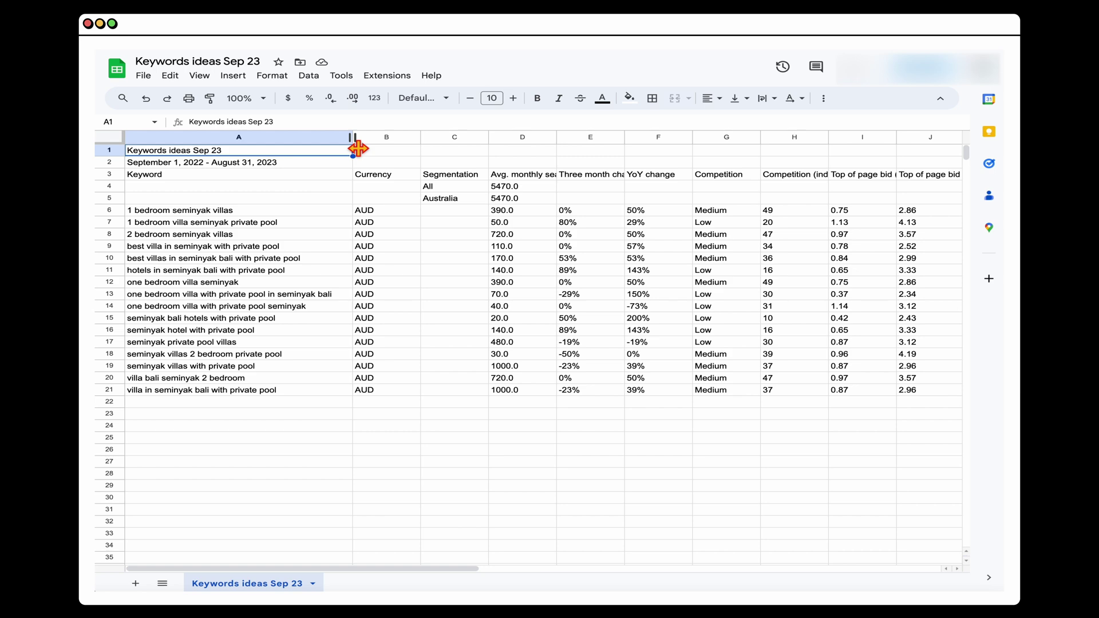
right_click(238, 137)
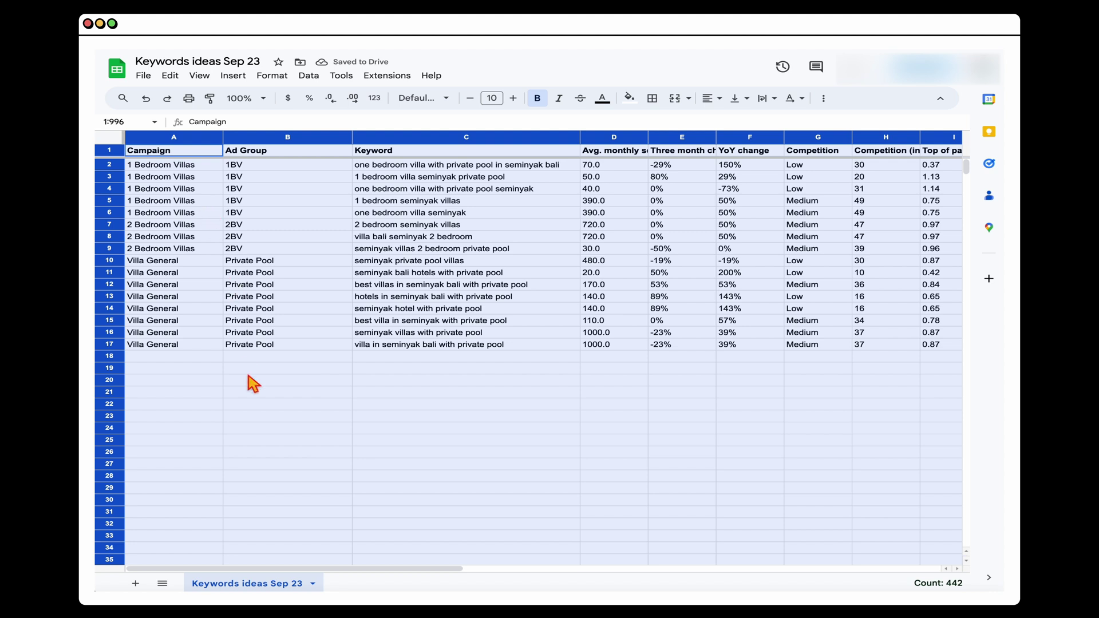
left_click_drag(252, 392, 252, 380)
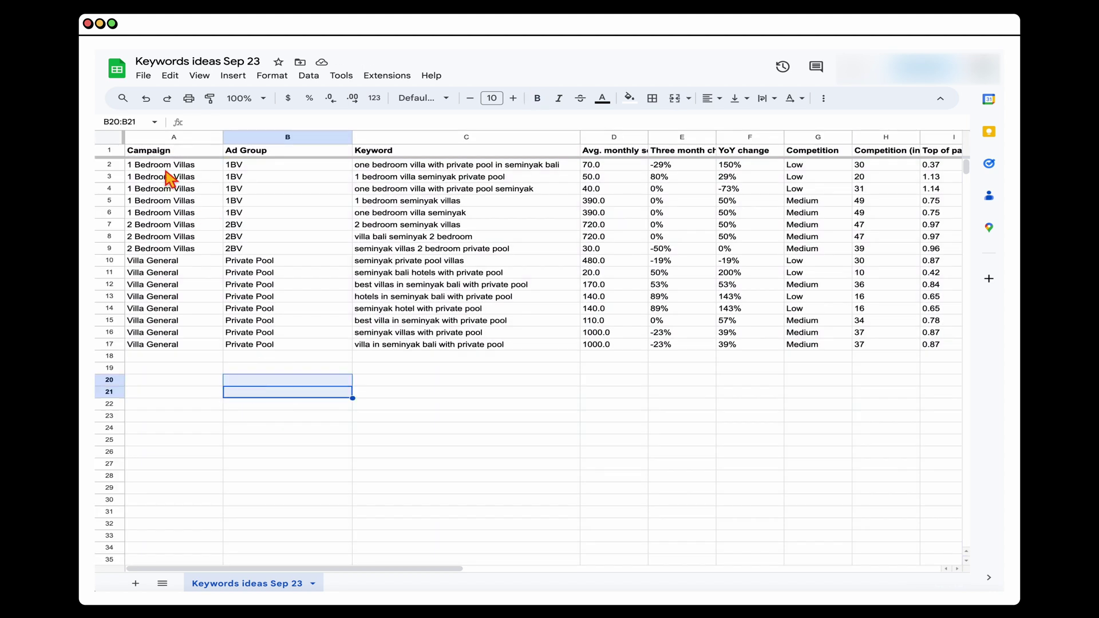
left_click(117, 165)
left_click(123, 215, "shift")
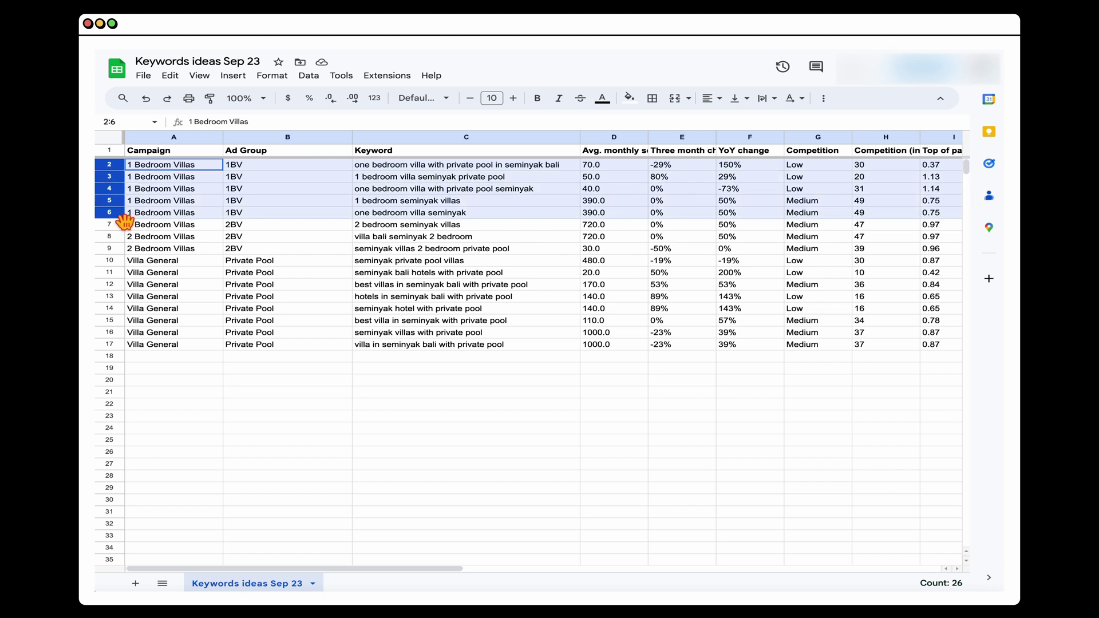
left_click(115, 225)
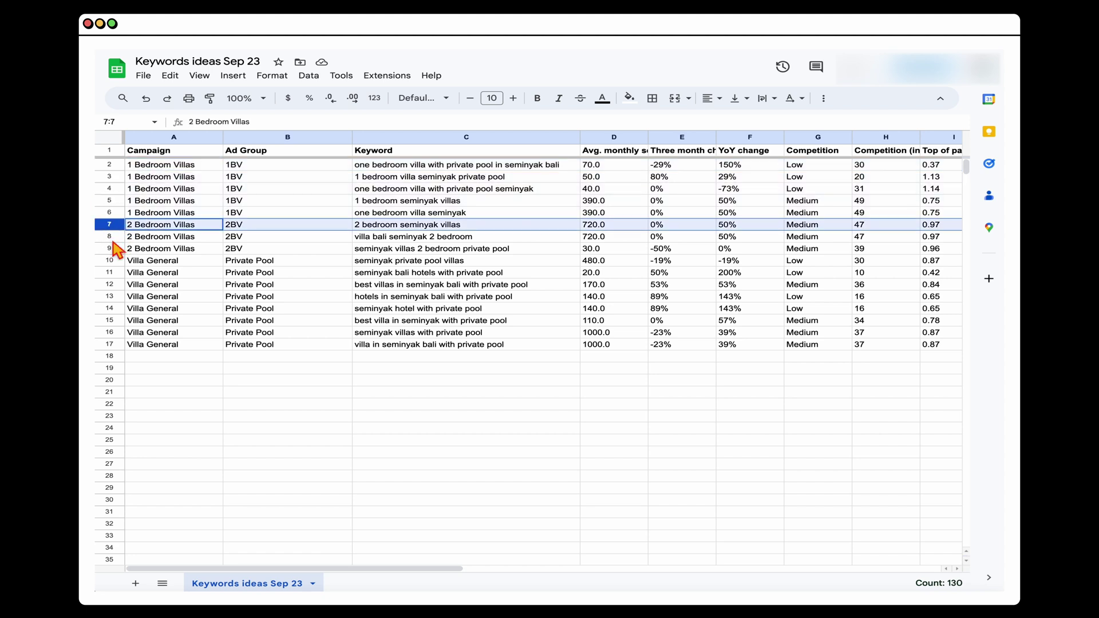
left_click(114, 249, "shift")
left_click(115, 261)
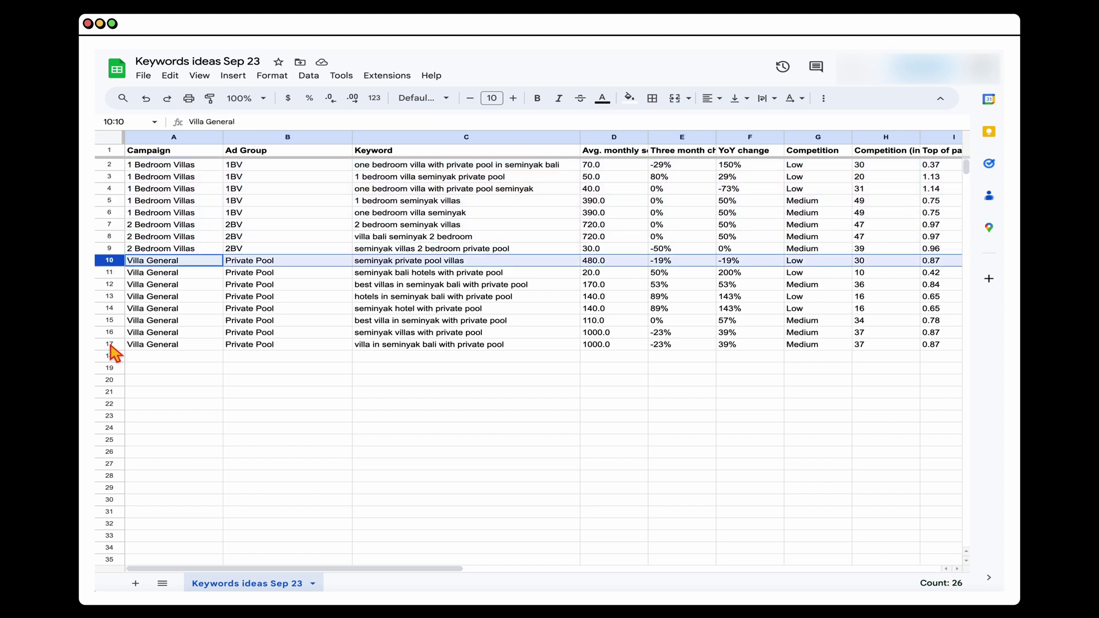
left_click(113, 345, "shift")
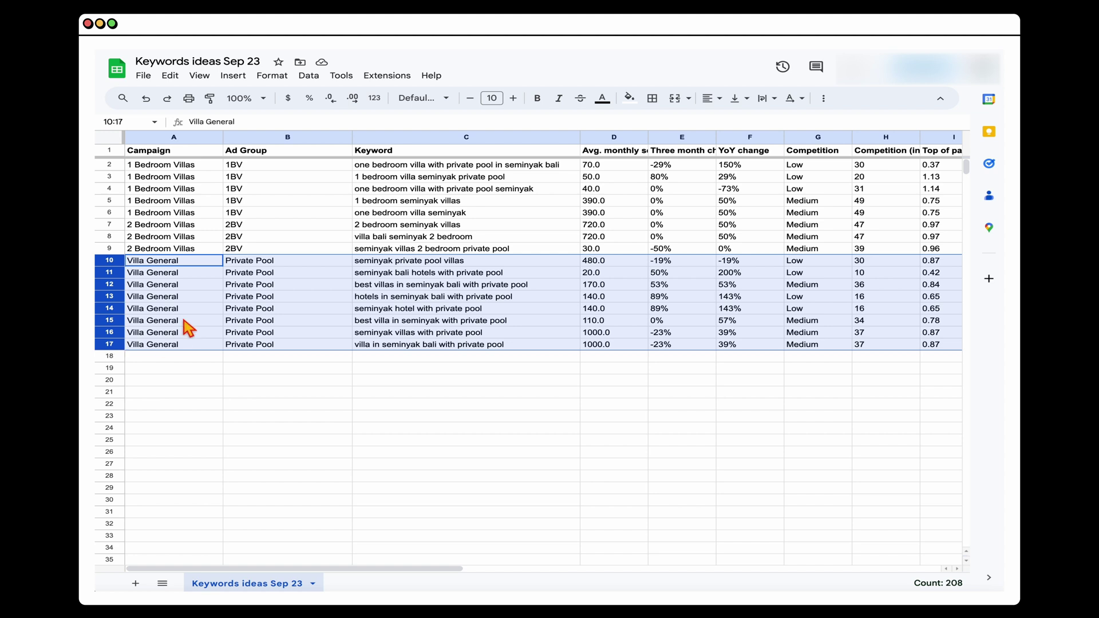
Reselect the ad-group rows, then sort rows 2–17 by Campaign and then Keyword
left_click(237, 165)
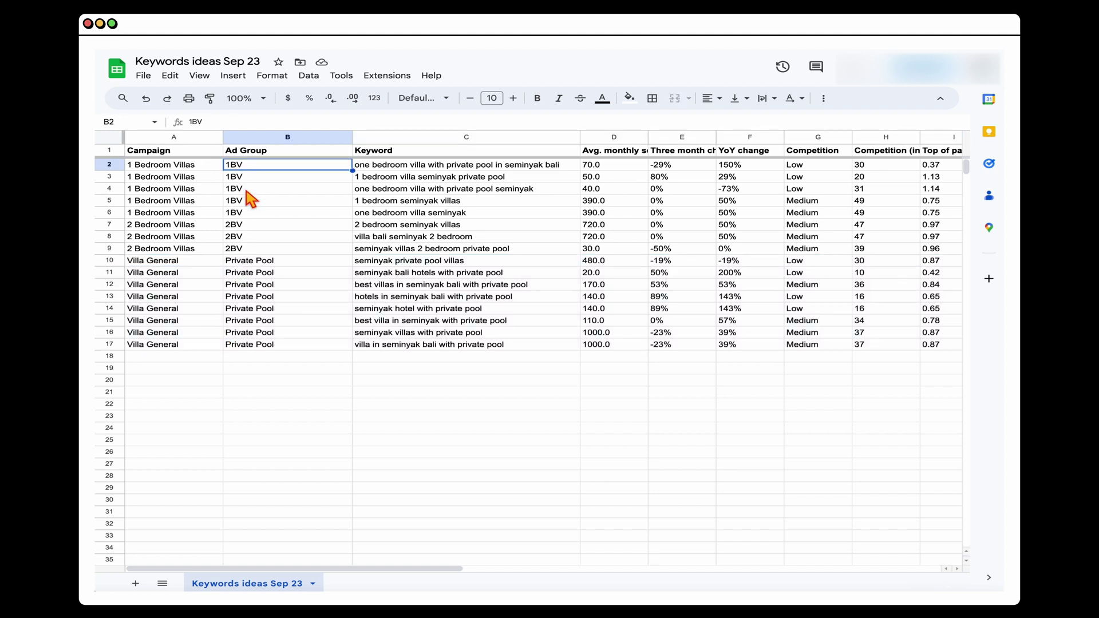
left_click(130, 216)
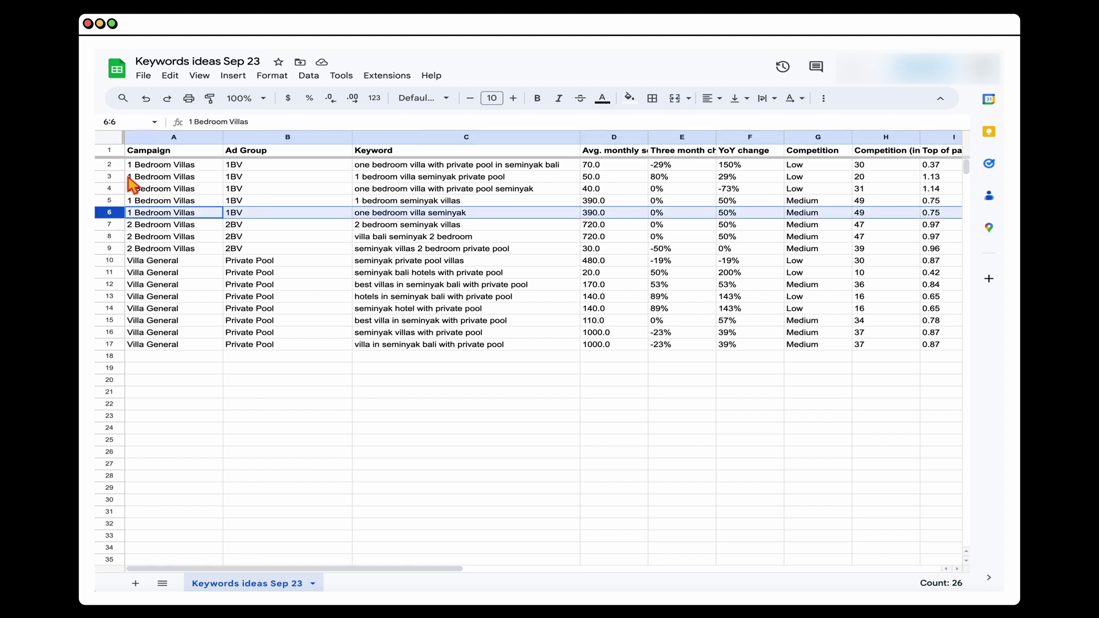
left_click(123, 167, "shift")
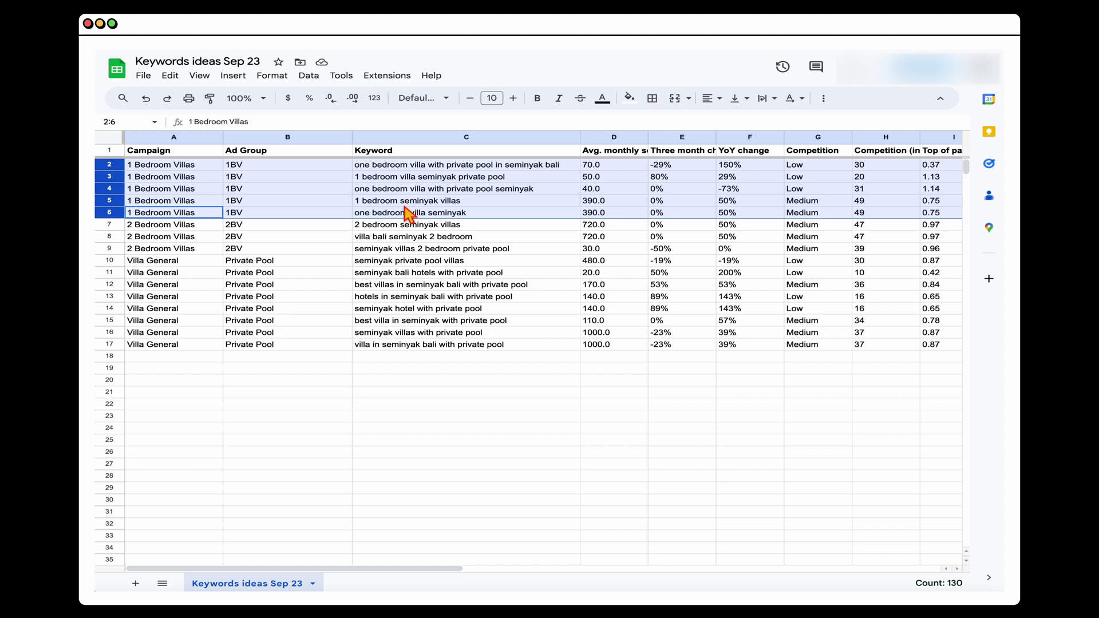
left_click(175, 264)
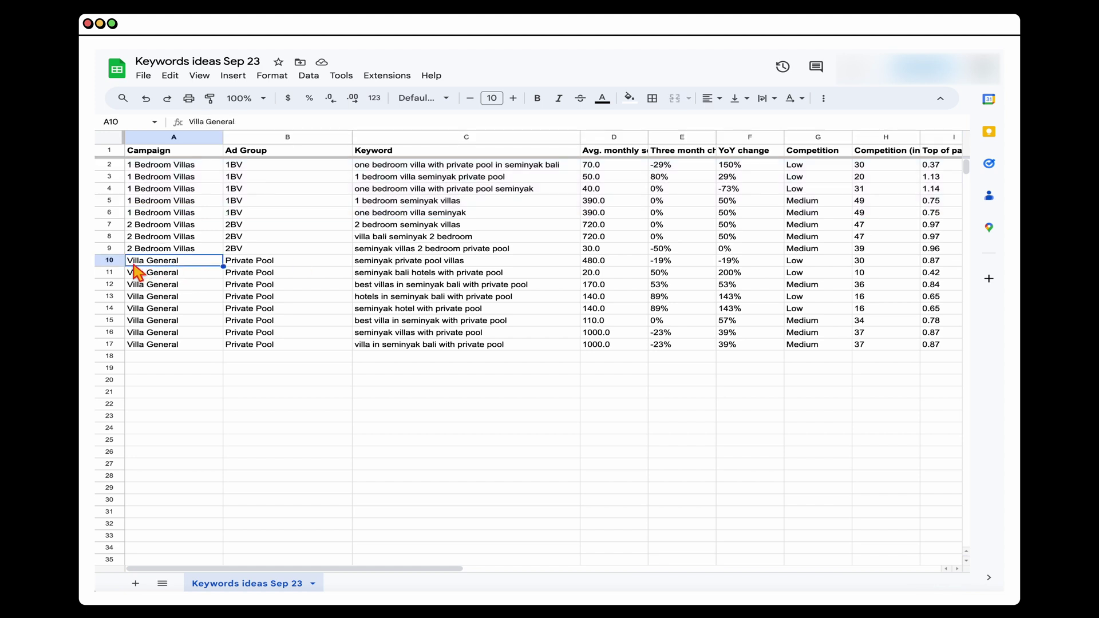
left_click(117, 344, "shift")
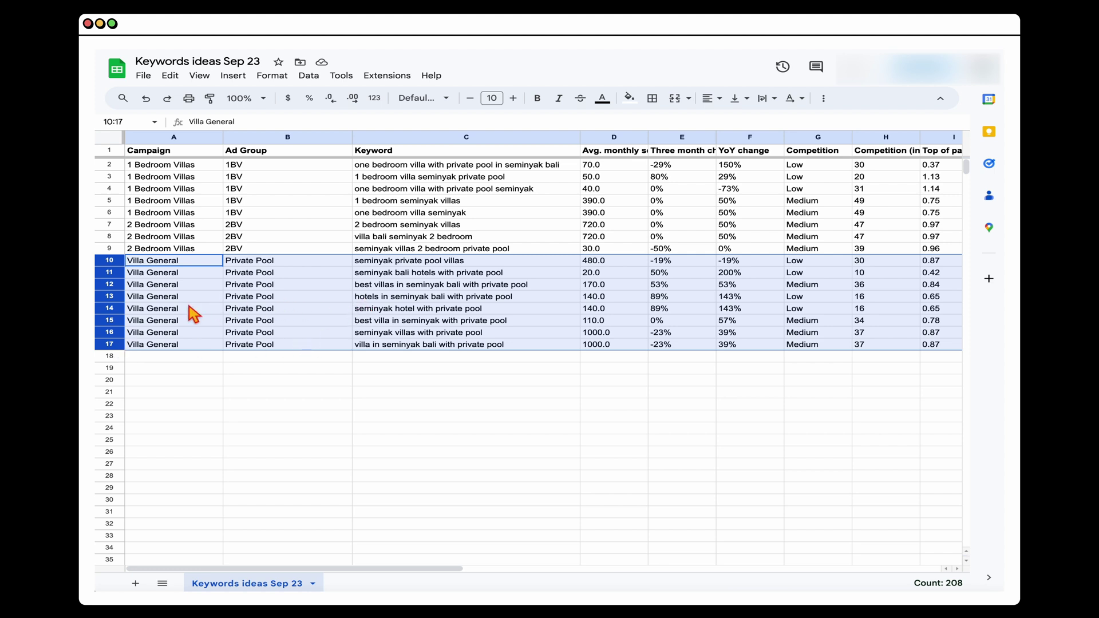
left_click(122, 295)
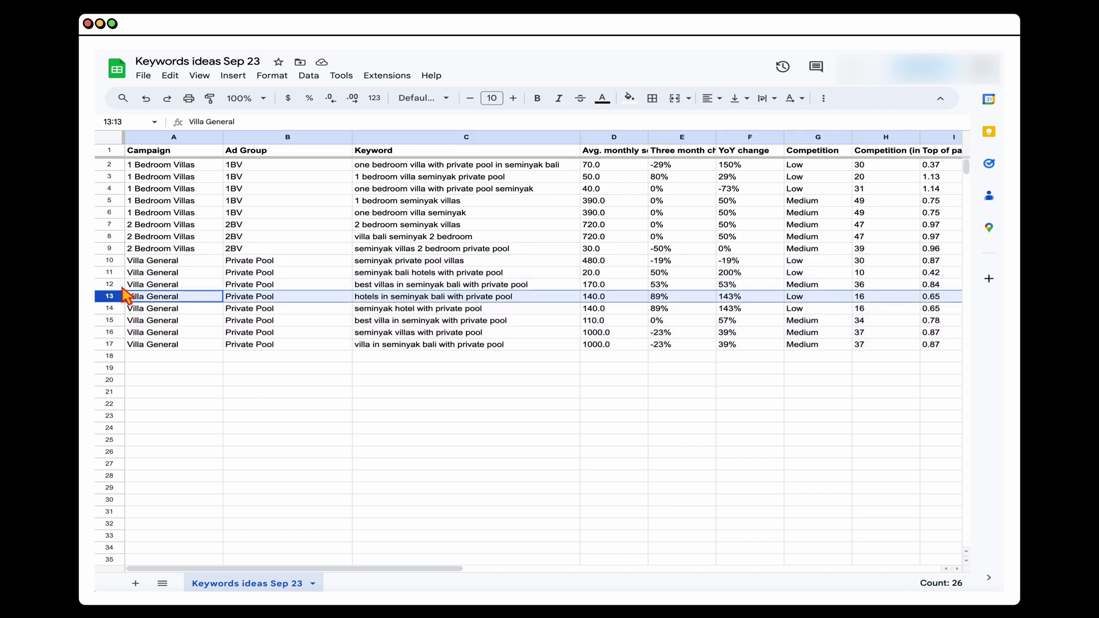
left_click_drag(125, 295, 129, 289)
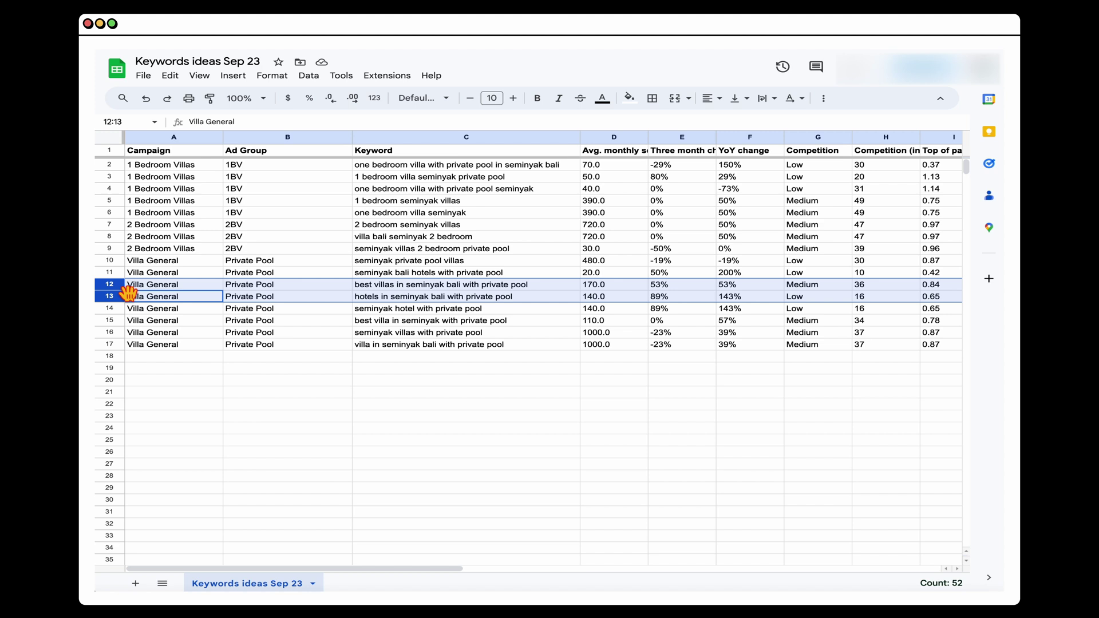
left_click(114, 166)
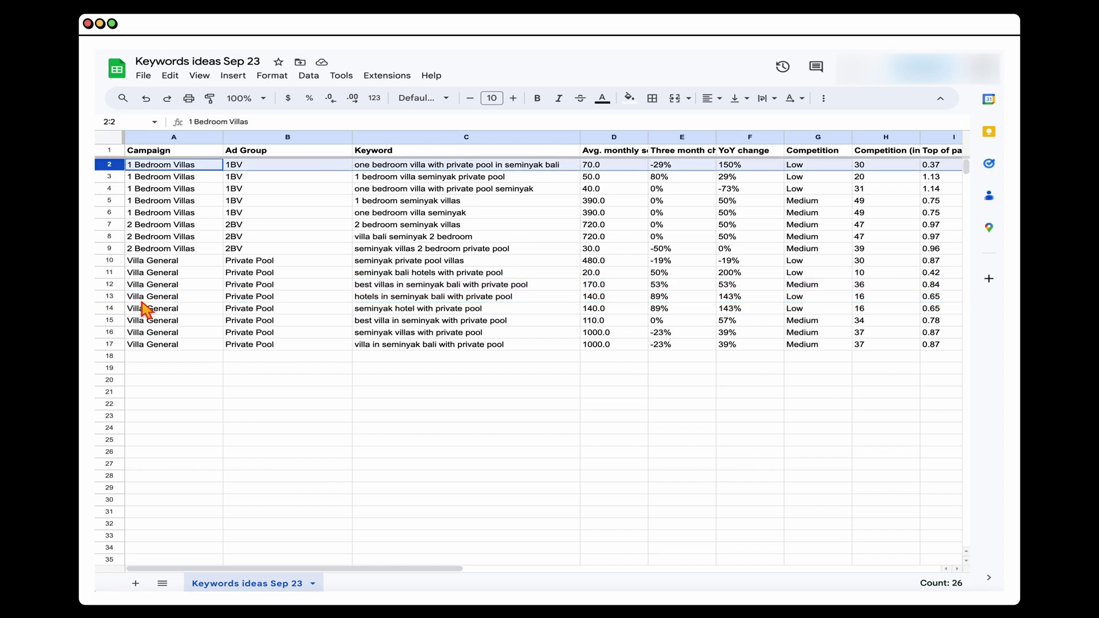
left_click(114, 344, "shift")
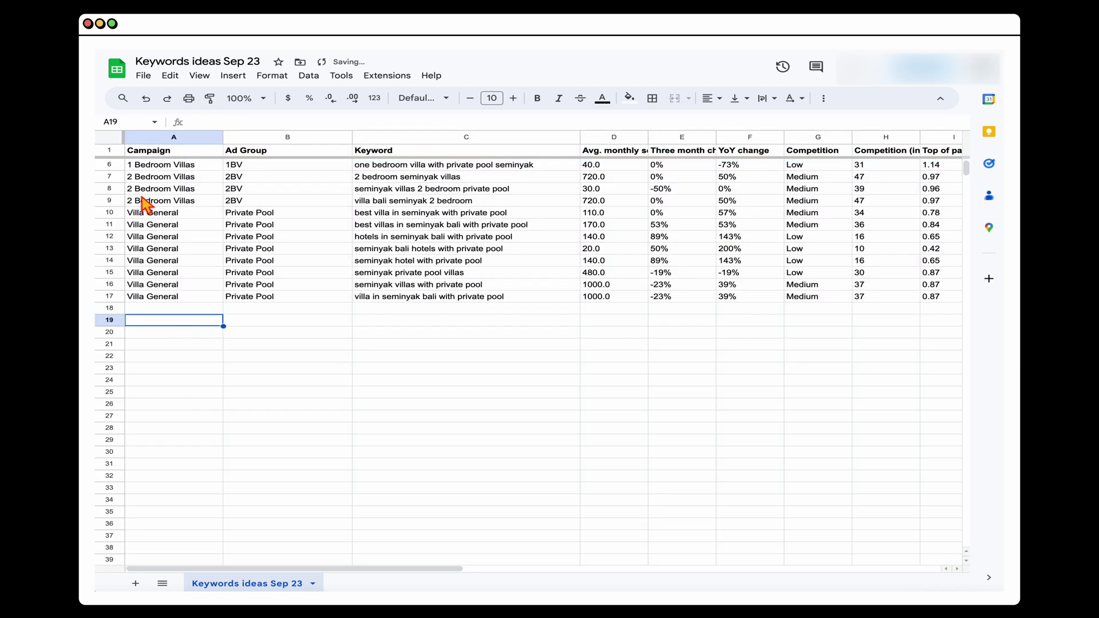
scroll(148, 229, "right", 2)
left_click(122, 213)
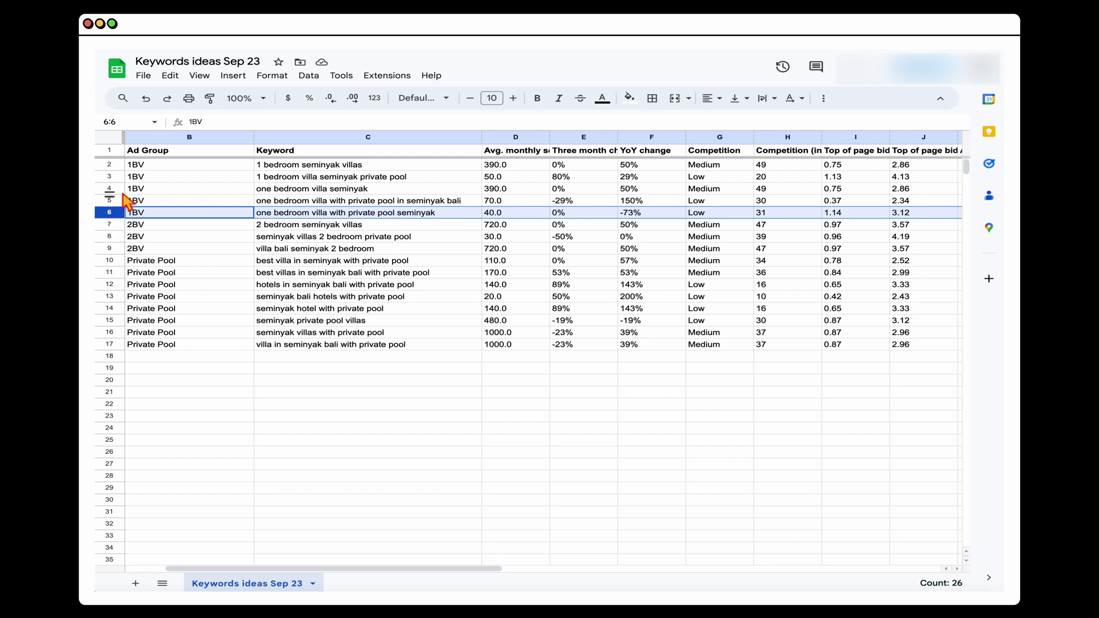
left_click(108, 261)
left_click(118, 346, "shift")
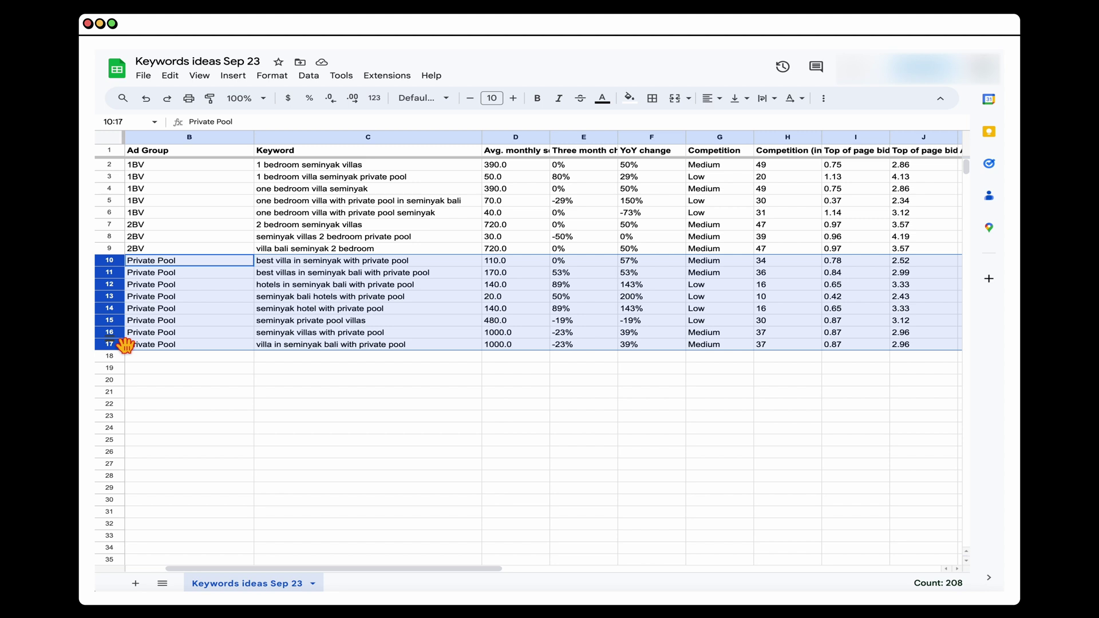
left_click(111, 248)
left_click_drag(112, 247, 120, 170)
left_click(118, 214)
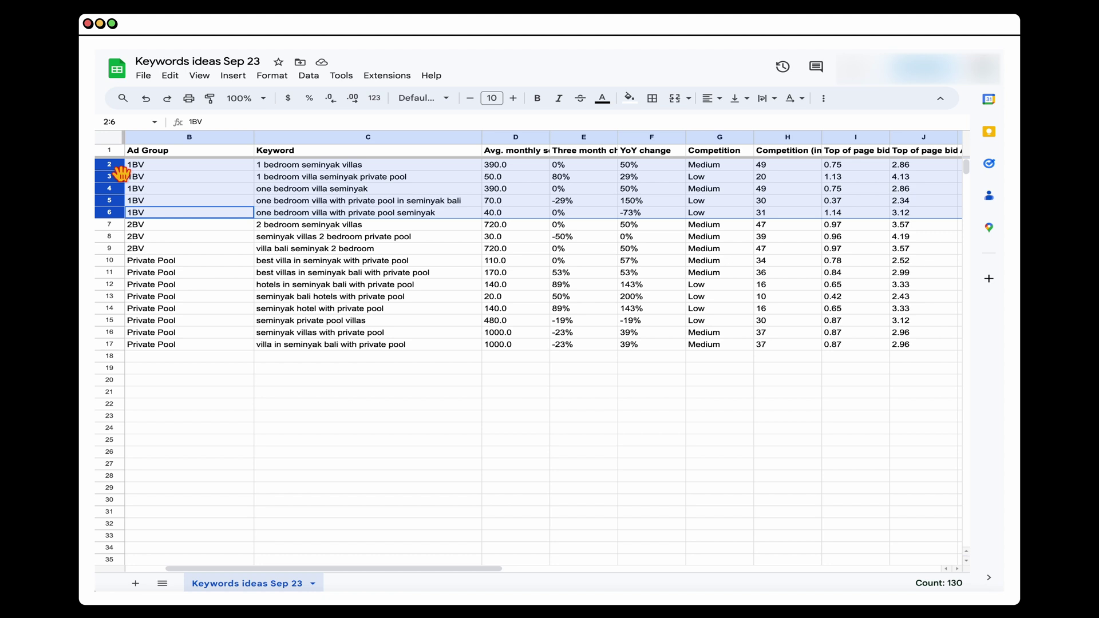